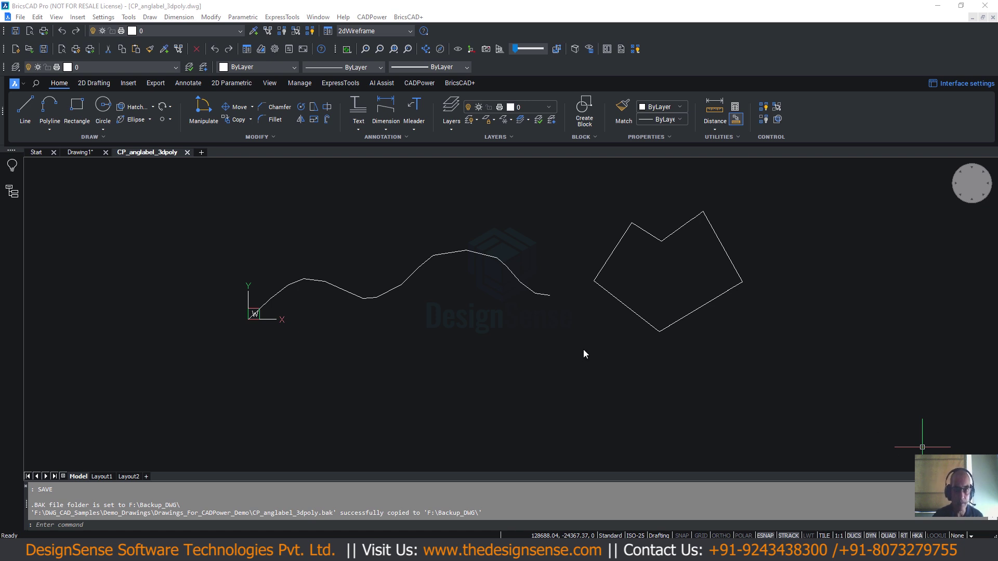
Step: Label the right-side angles of the open polyline using Label Polyline Angles, with dimension distance 1000 and label layer 0
click(373, 18)
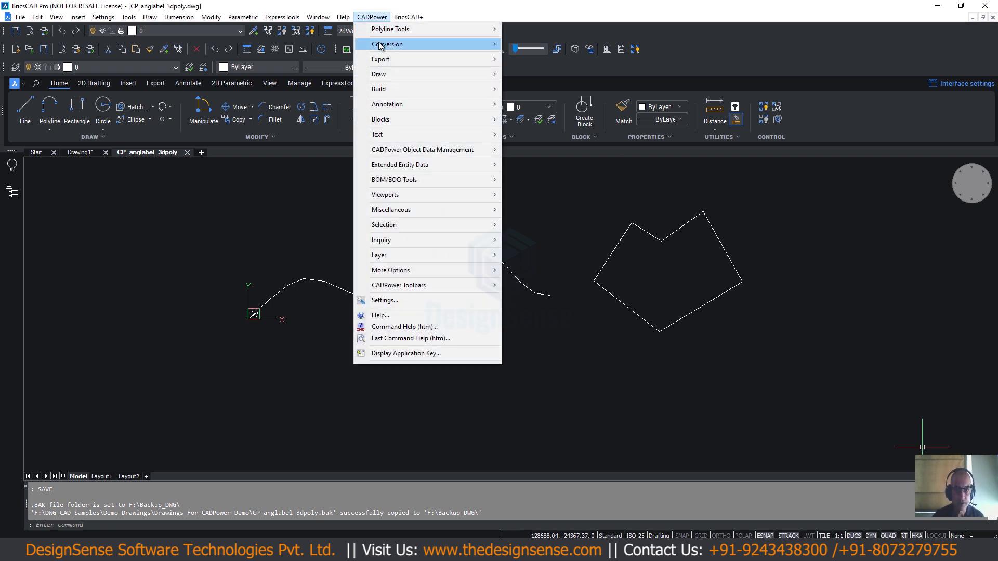
mouse_move(389, 108)
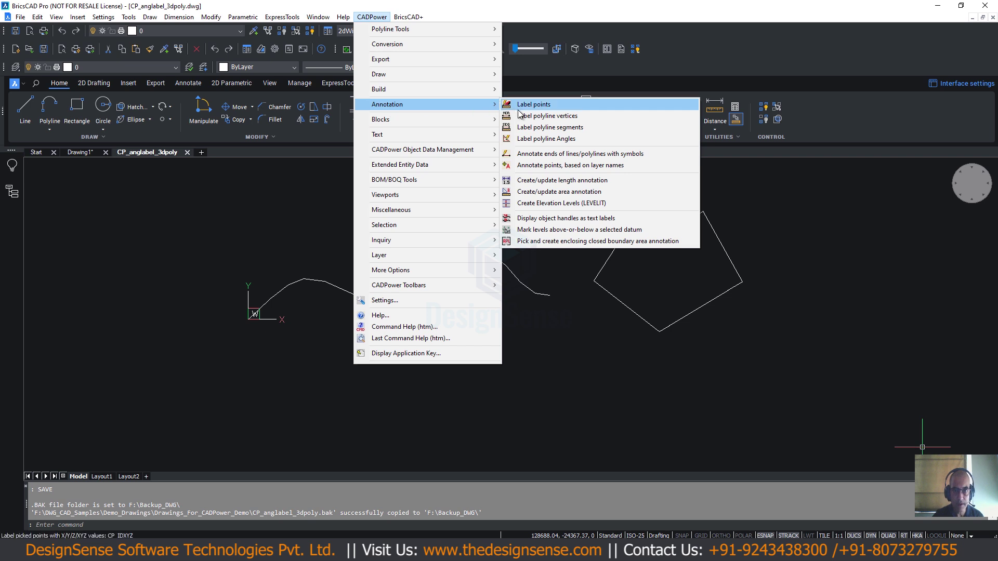
click(549, 140)
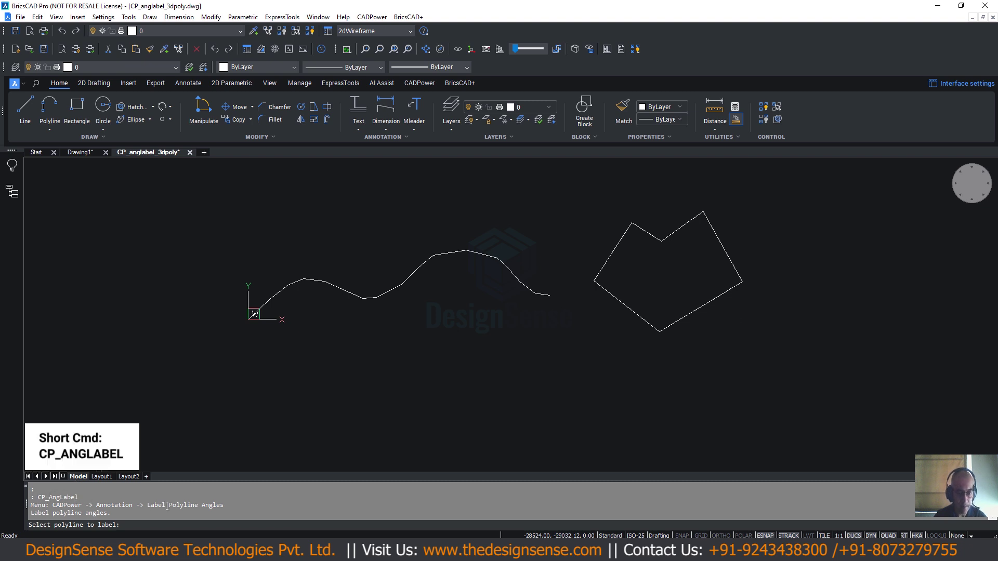
scroll(386, 284, up, 2)
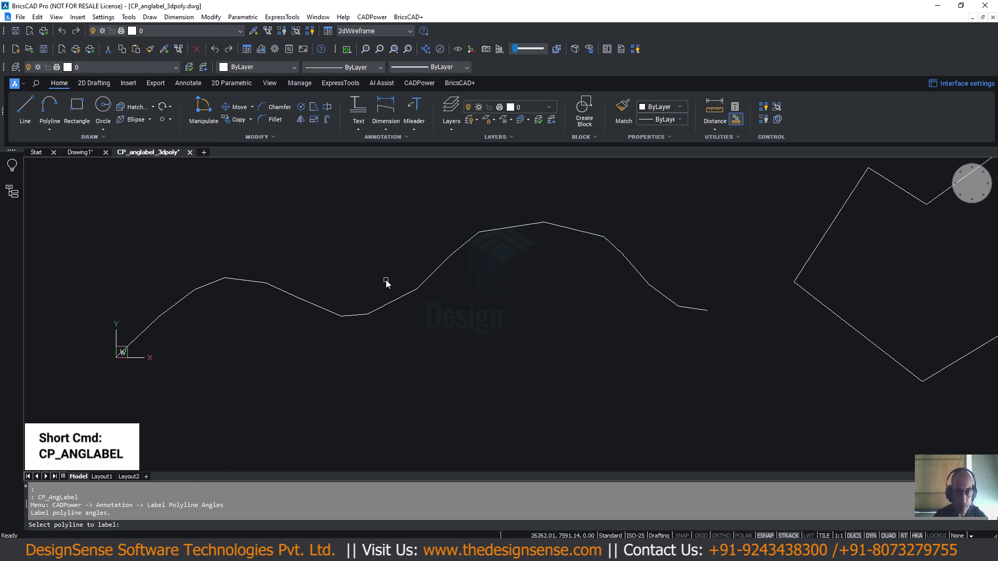
scroll(388, 283, down, 1)
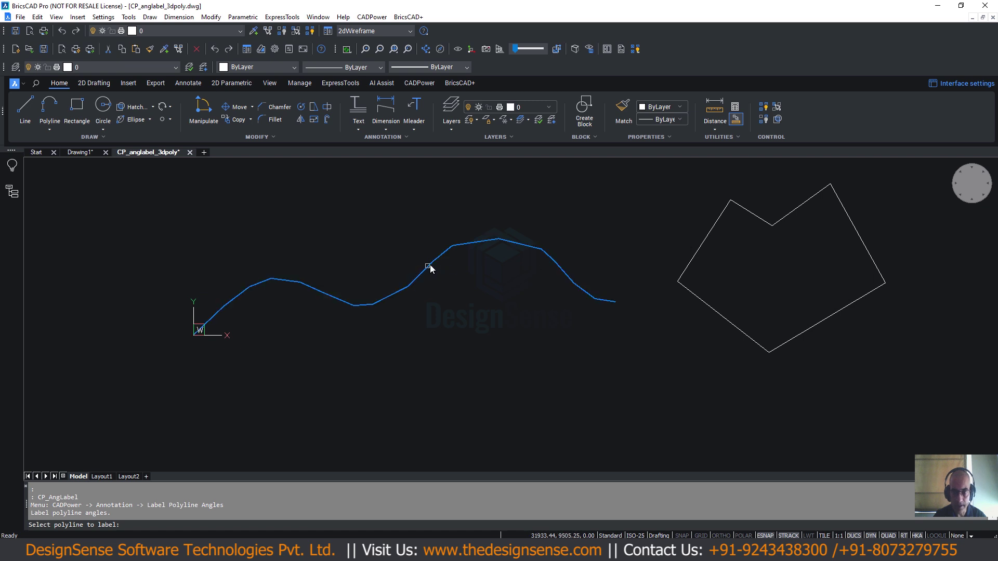
click(366, 307)
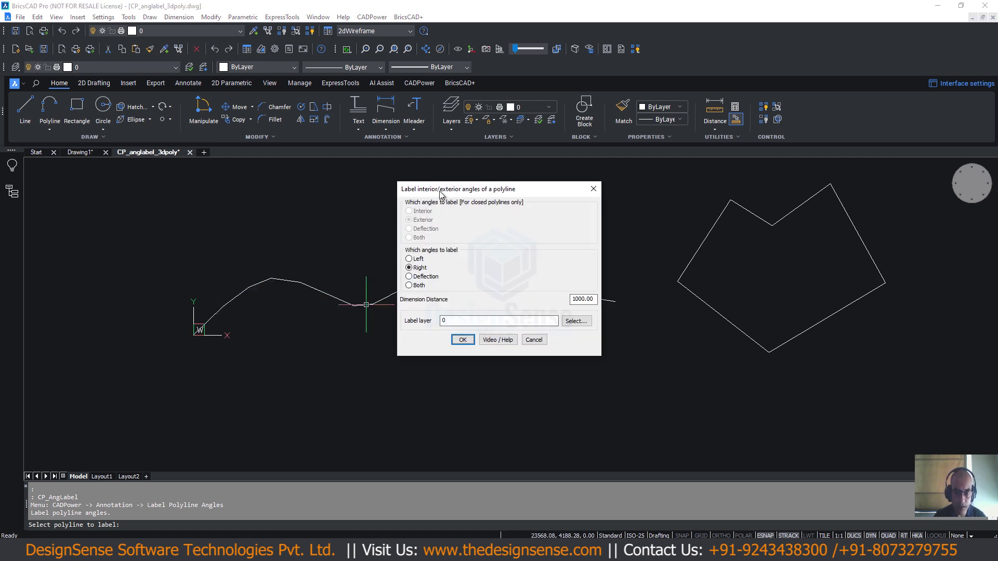
drag(450, 190, 529, 176)
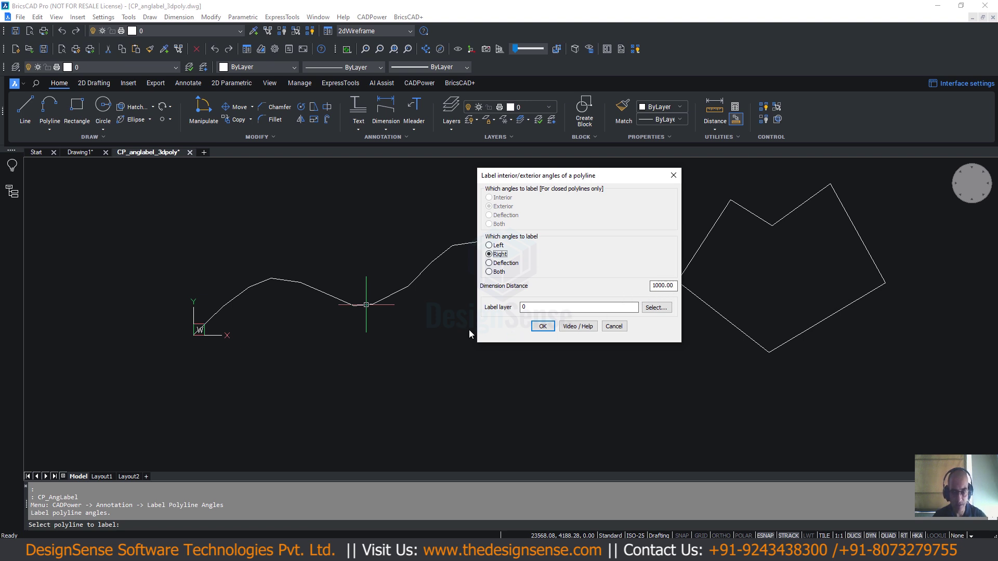
click(542, 326)
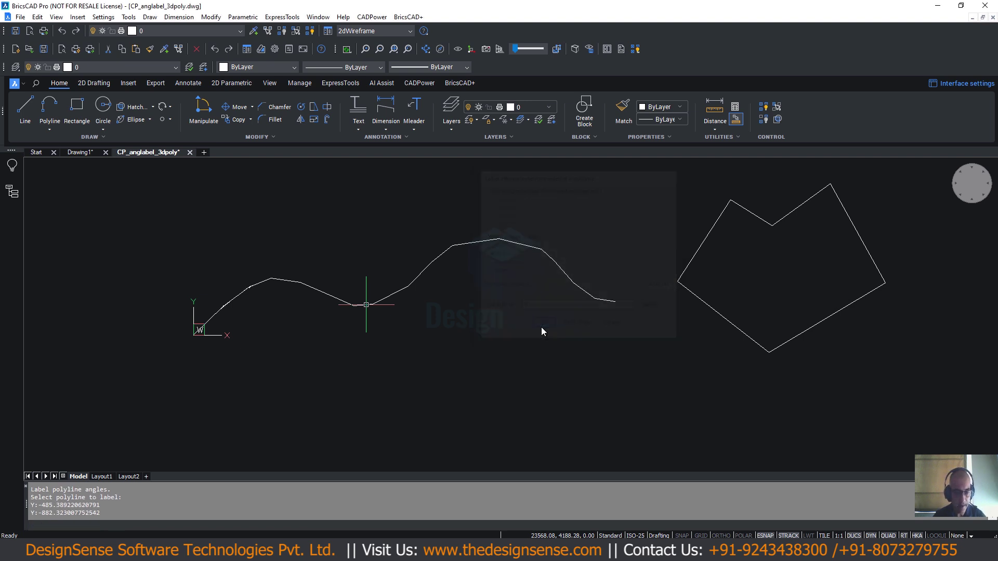
Step: Examine the angle labels on the open polyline from its first crest back to its starting point
scroll(299, 284, up, 6)
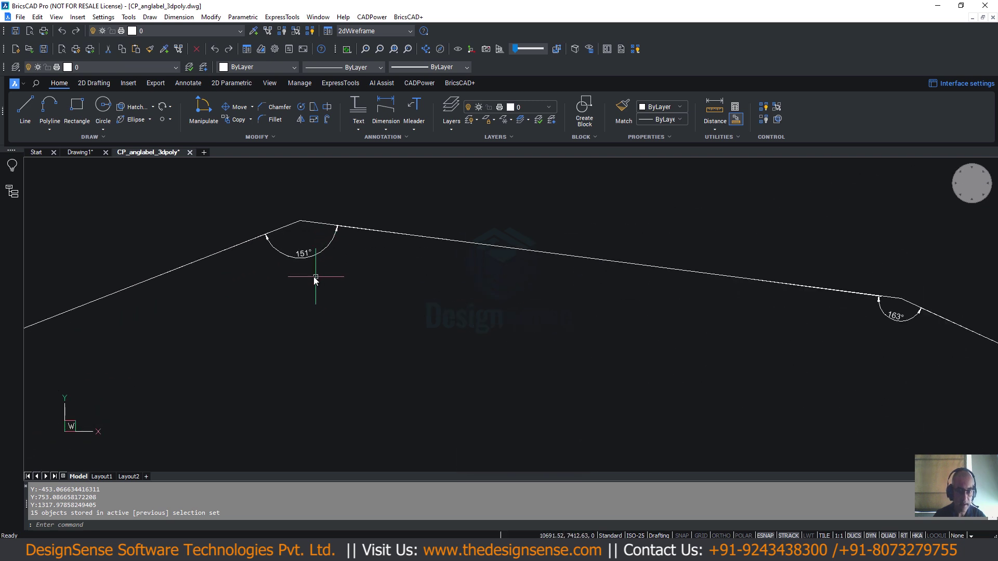
middle_drag(255, 323, 423, 261)
scroll(324, 339, down, 3)
middle_drag(323, 340, 570, 232)
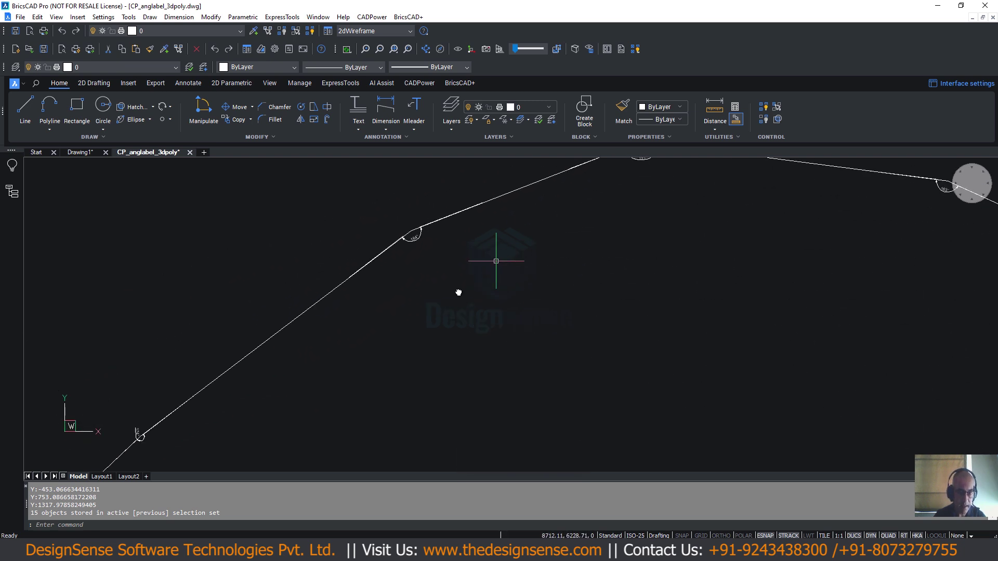
middle_drag(274, 410, 483, 233)
scroll(329, 358, up, 2)
scroll(327, 368, down, 4)
middle_drag(329, 369, 417, 247)
Step: Select the open polyline to check its direction and examine the right-side angle labels vertex by vertex from its start, then deselect it
click(282, 328)
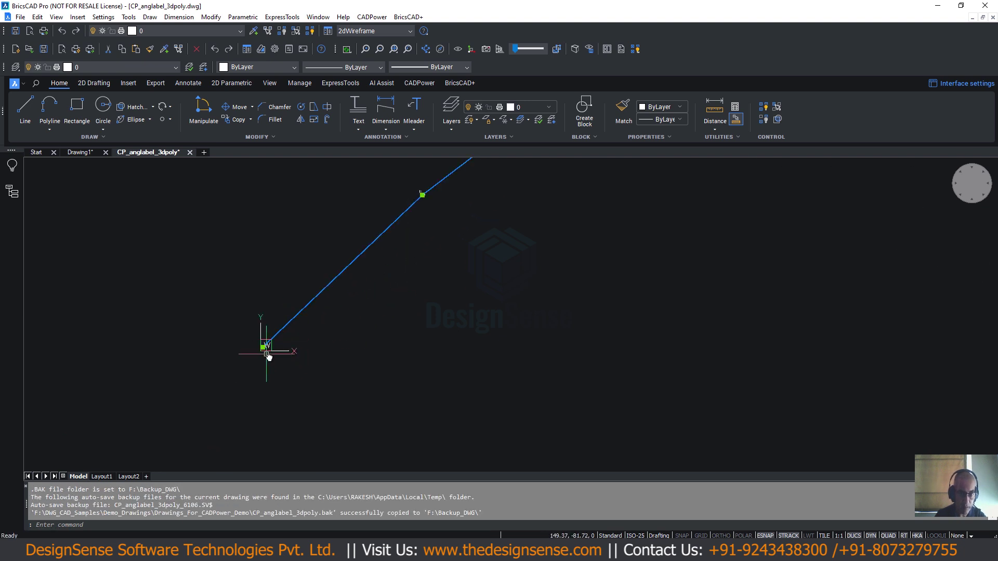
scroll(329, 326, down, 1)
middle_drag(350, 305, 263, 401)
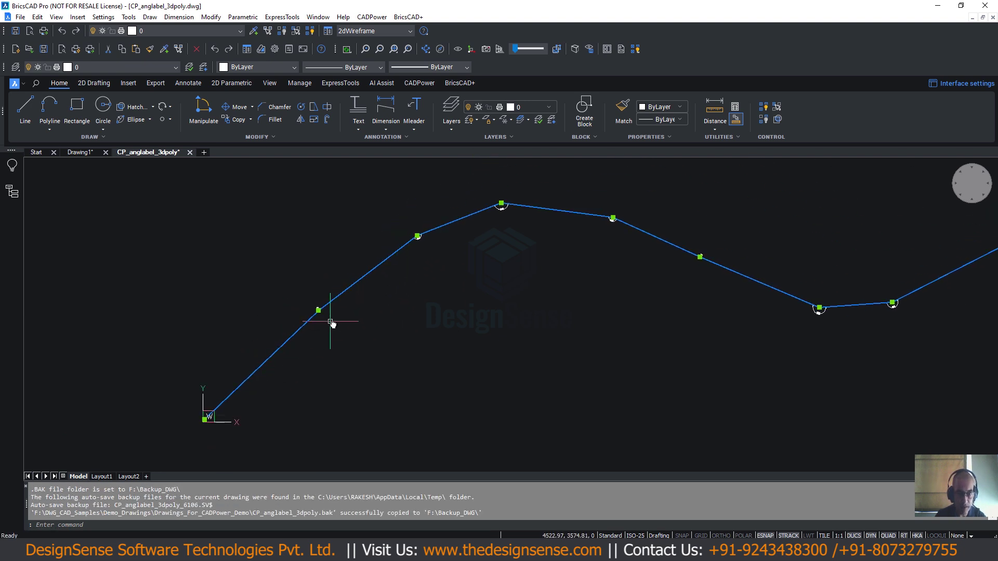
scroll(330, 316, up, 4)
scroll(331, 313, up, 1)
middle_drag(331, 294, 228, 382)
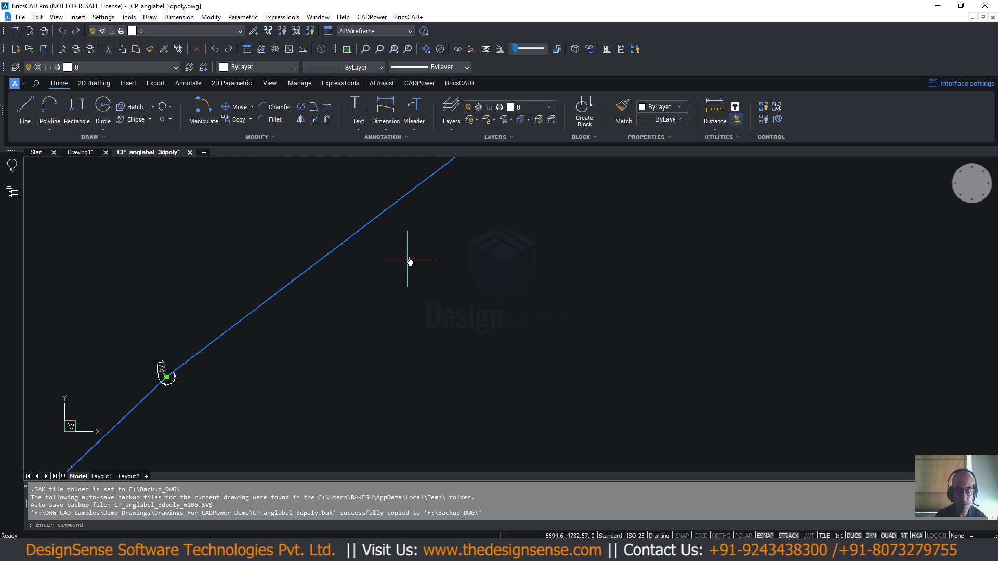
middle_drag(408, 259, 156, 426)
middle_drag(617, 299, 490, 299)
middle_drag(822, 332, 566, 260)
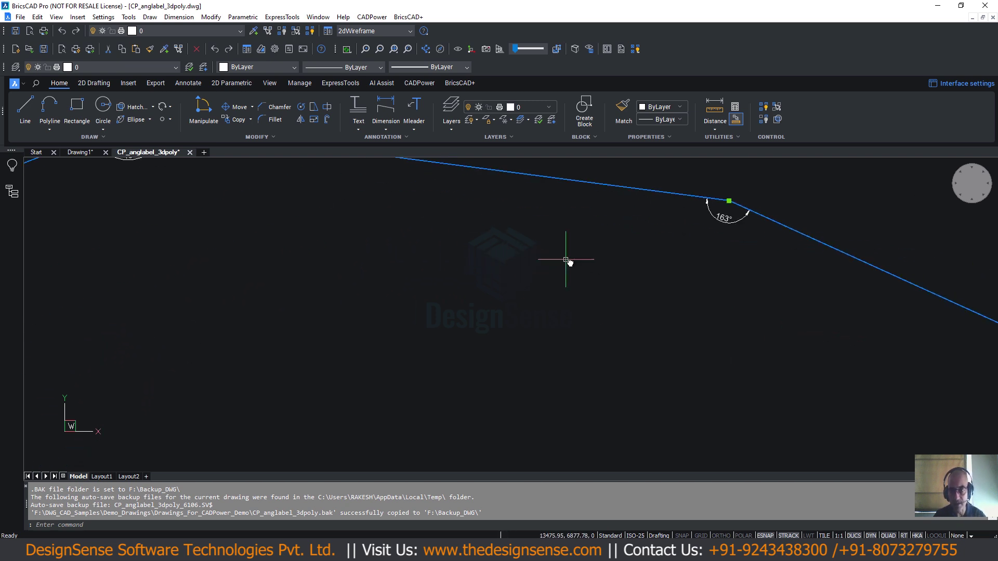
middle_drag(767, 319, 548, 280)
middle_drag(774, 397, 535, 308)
scroll(619, 313, down, 3)
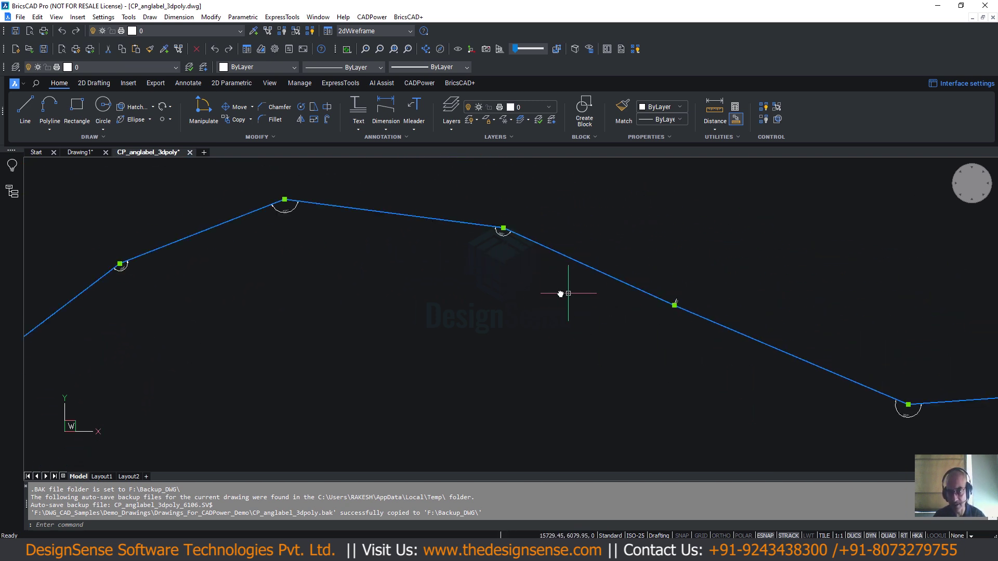
scroll(508, 243, up, 2)
scroll(508, 244, up, 1)
middle_drag(464, 232, 464, 281)
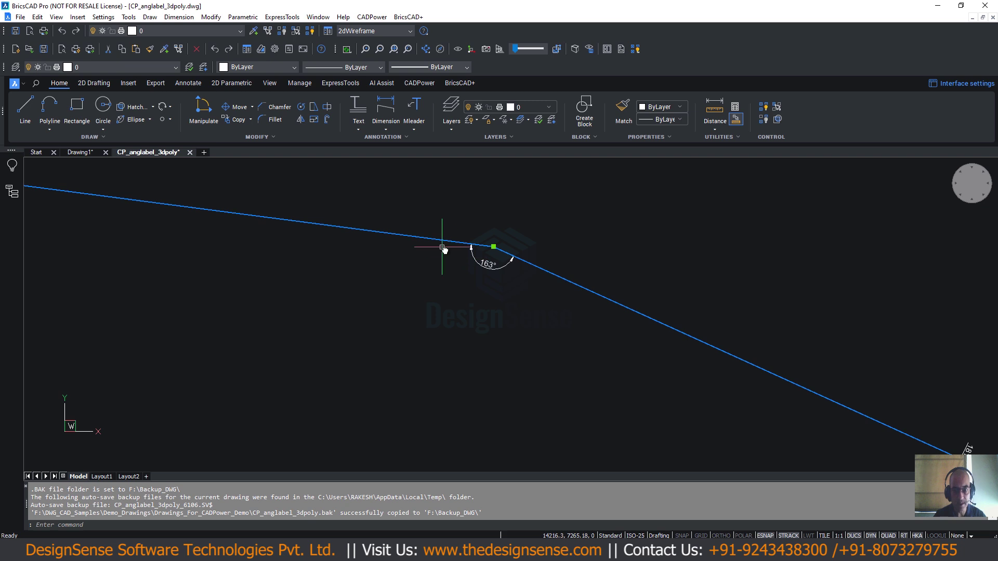
key(Escape)
key(Escape)
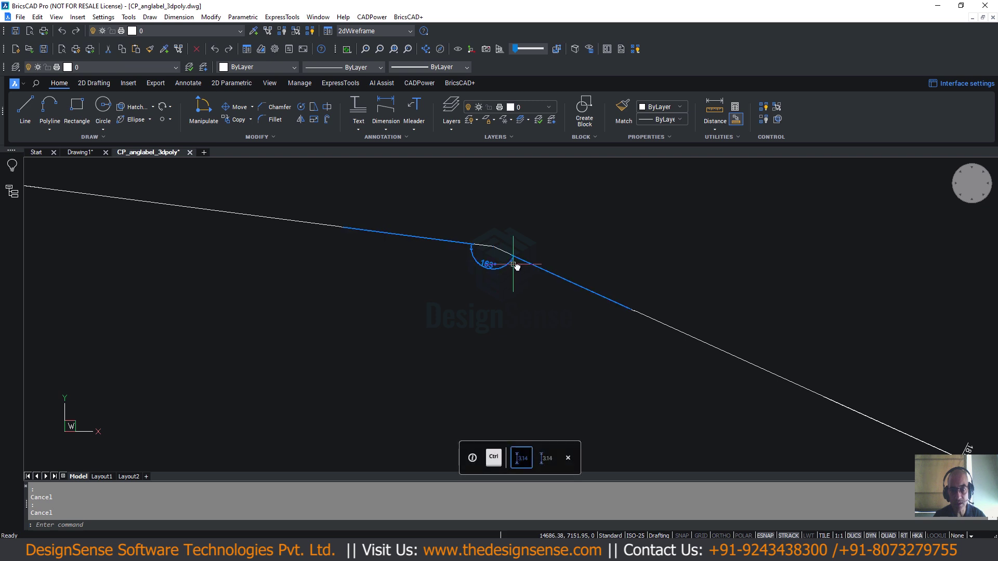
Step: Label the exterior angles of the closed polyline with Label Polyline Angles, using dimension distance 1000 and label layer 0
scroll(520, 278, down, 4)
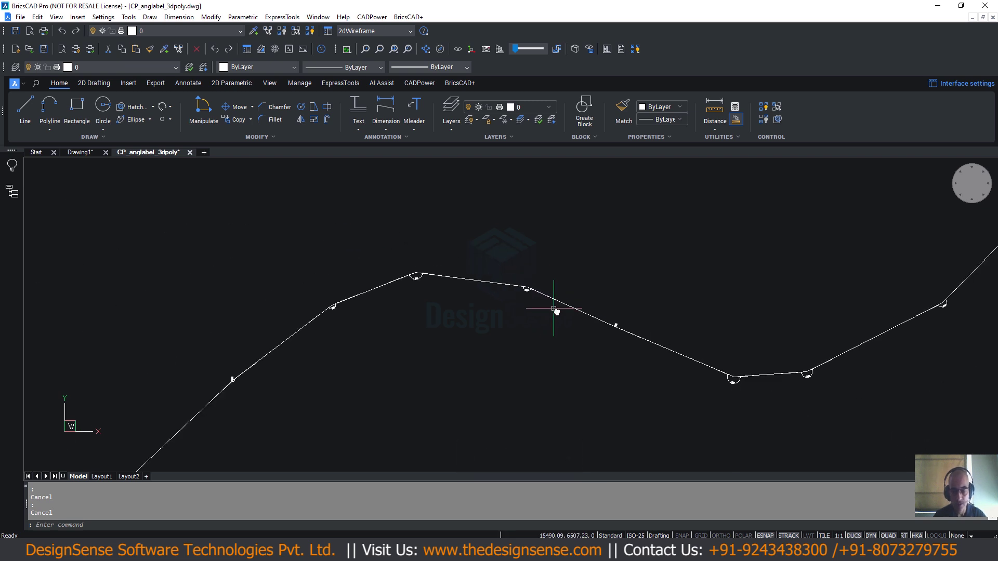
scroll(555, 311, down, 5)
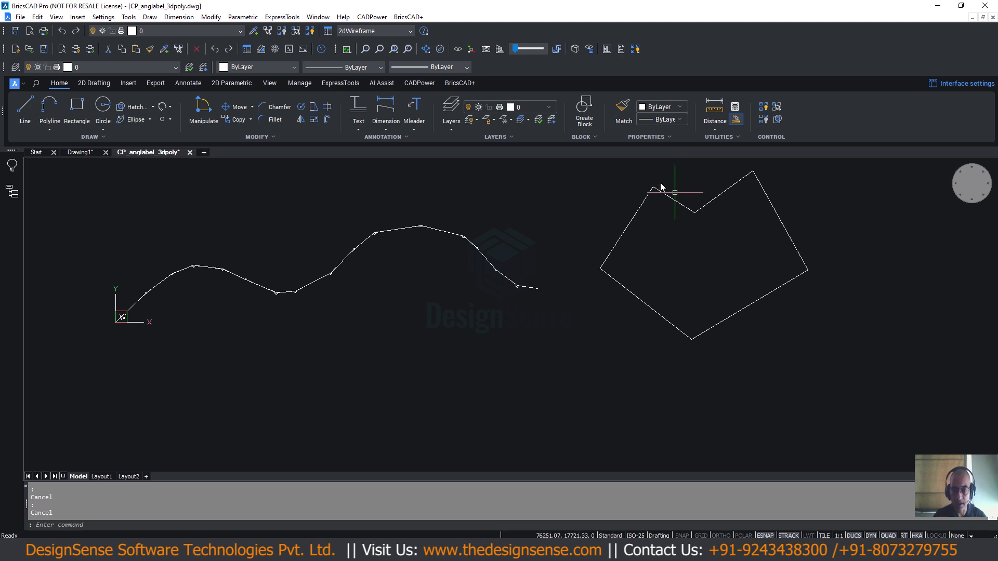
click(371, 17)
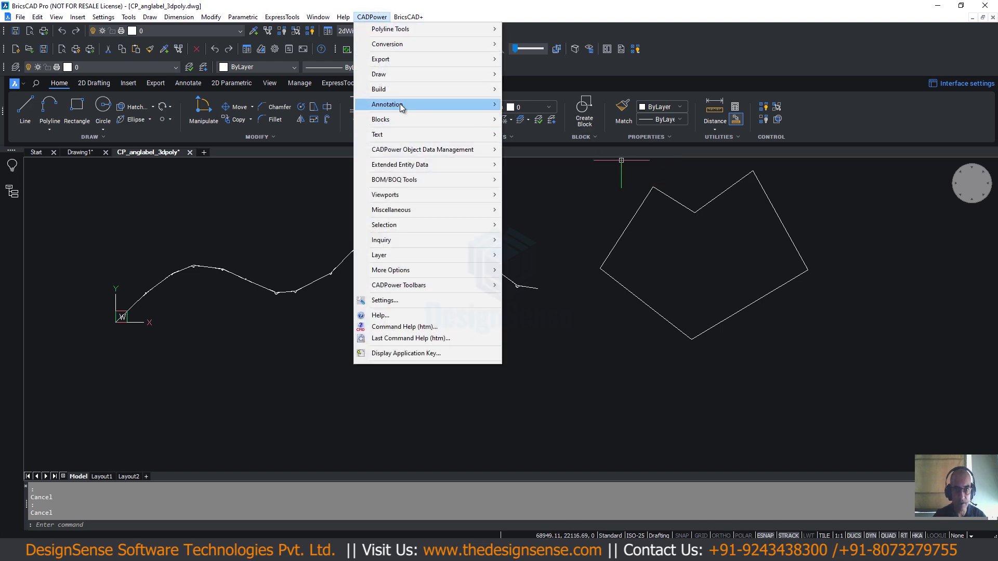
mouse_move(401, 104)
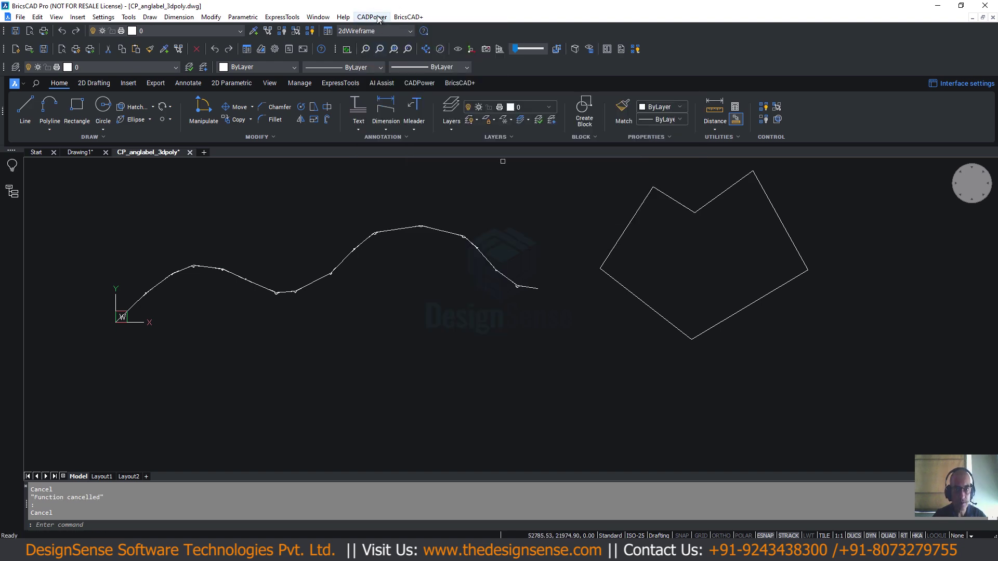
click(372, 17)
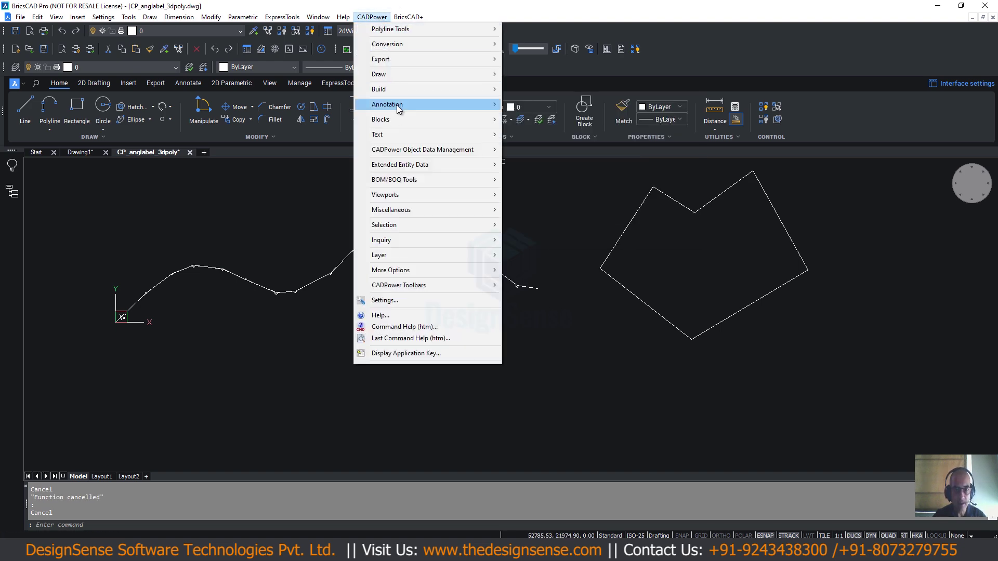
click(538, 139)
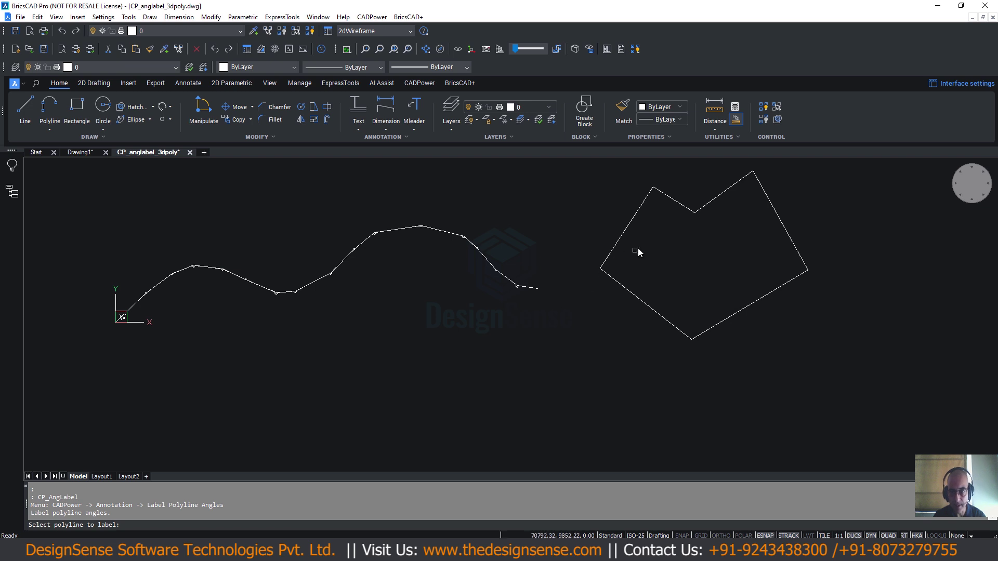
click(630, 227)
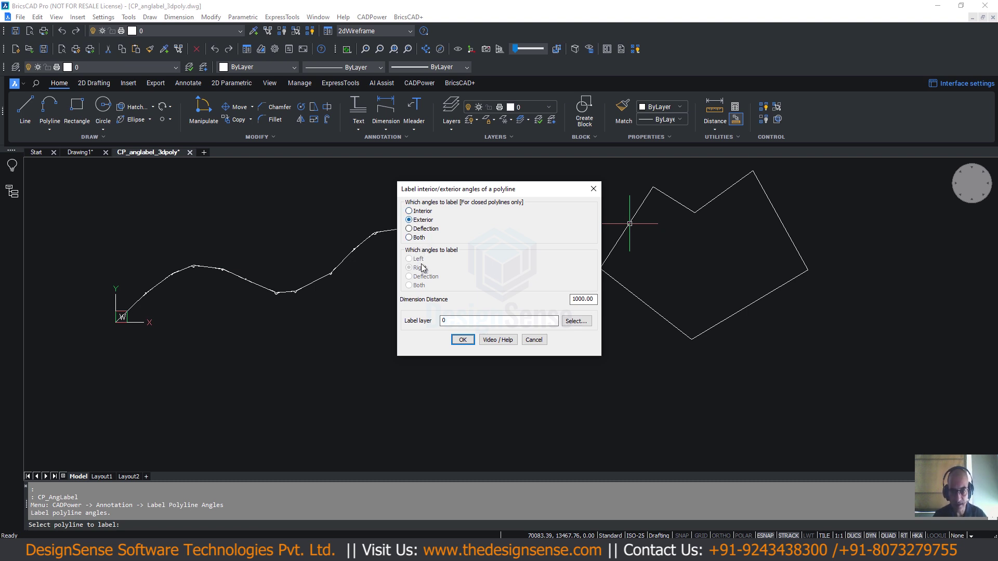
click(463, 341)
Step: Examine the exterior angle labels at the vertices of the closed polyline
scroll(606, 282, up, 5)
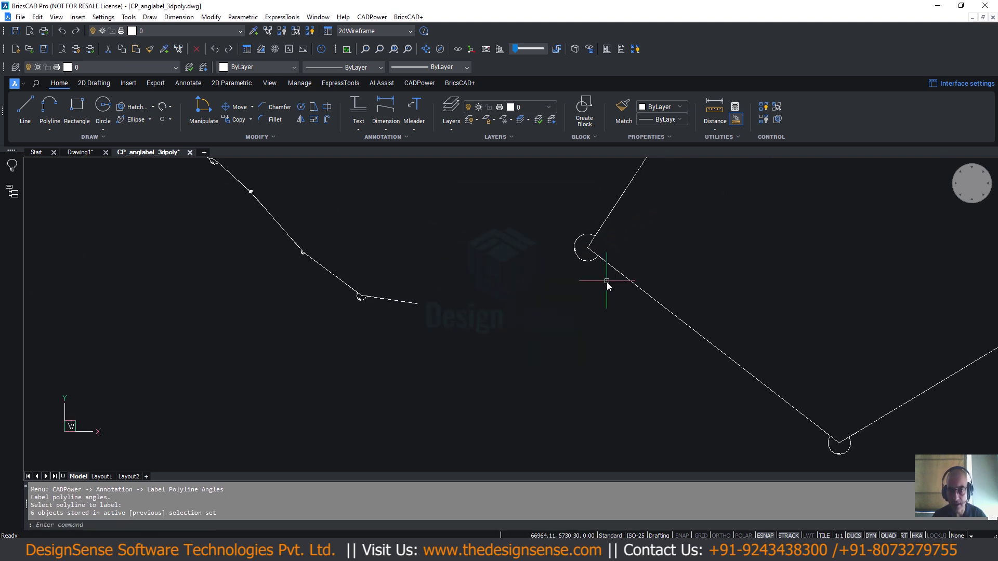
scroll(574, 268, up, 5)
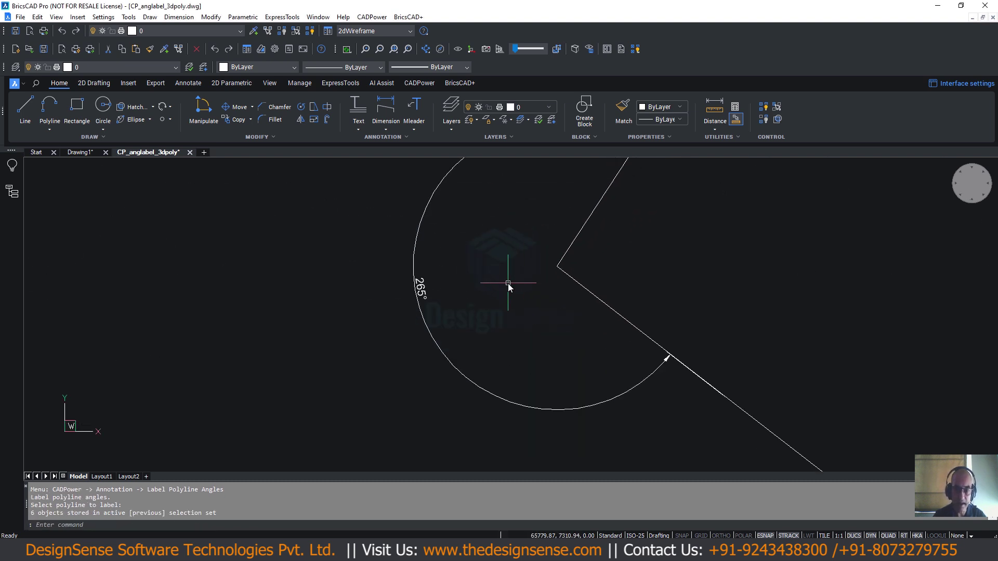
scroll(559, 266, down, 3)
middle_drag(618, 222, 485, 341)
scroll(527, 311, down, 2)
middle_drag(538, 314, 455, 413)
scroll(546, 292, down, 1)
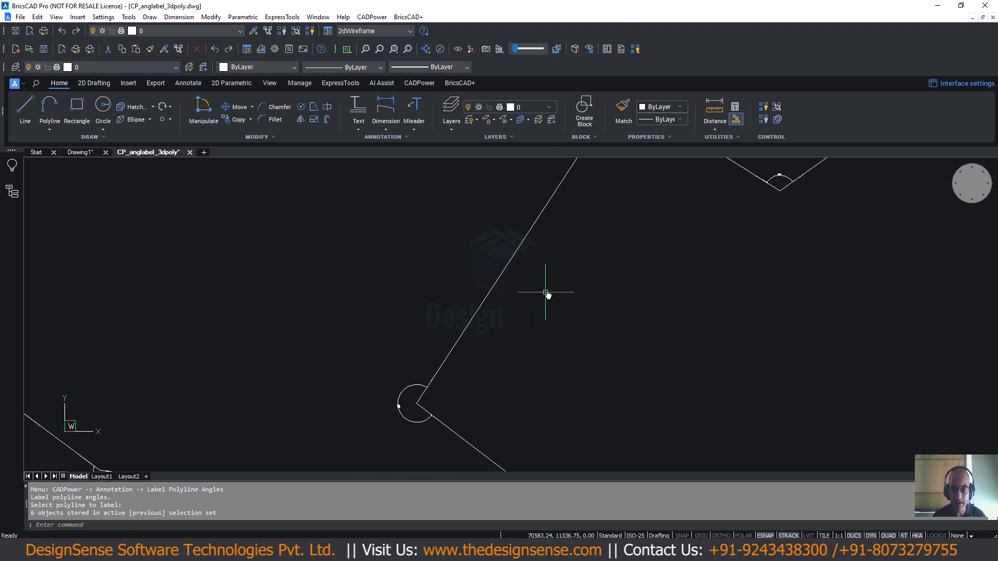
middle_drag(546, 292, 452, 431)
scroll(552, 182, up, 3)
scroll(552, 196, down, 3)
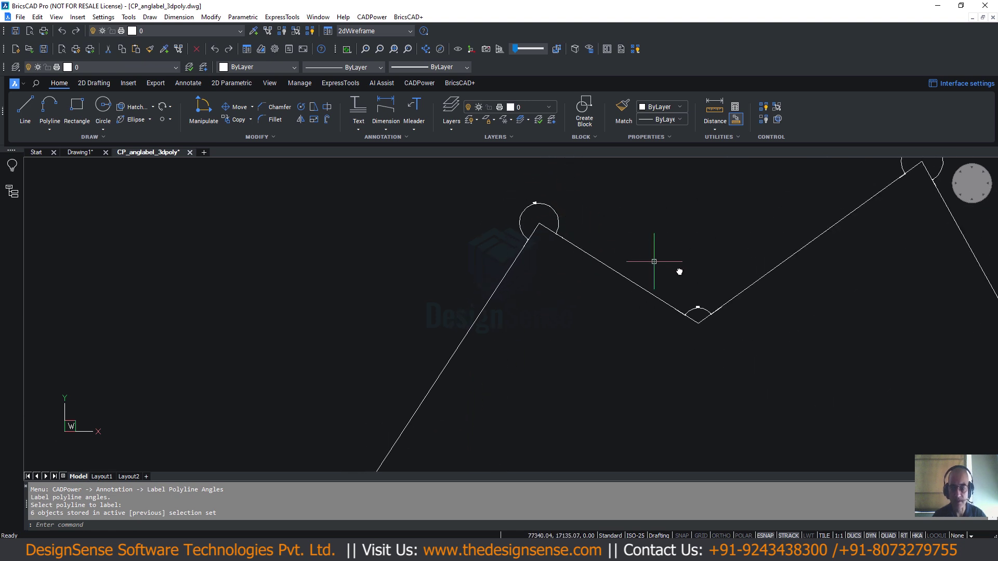
mouse_move(653, 263)
middle_down()
mouse_move(421, 292)
mouse_move(487, 229)
middle_up()
scroll(519, 304, down, 2)
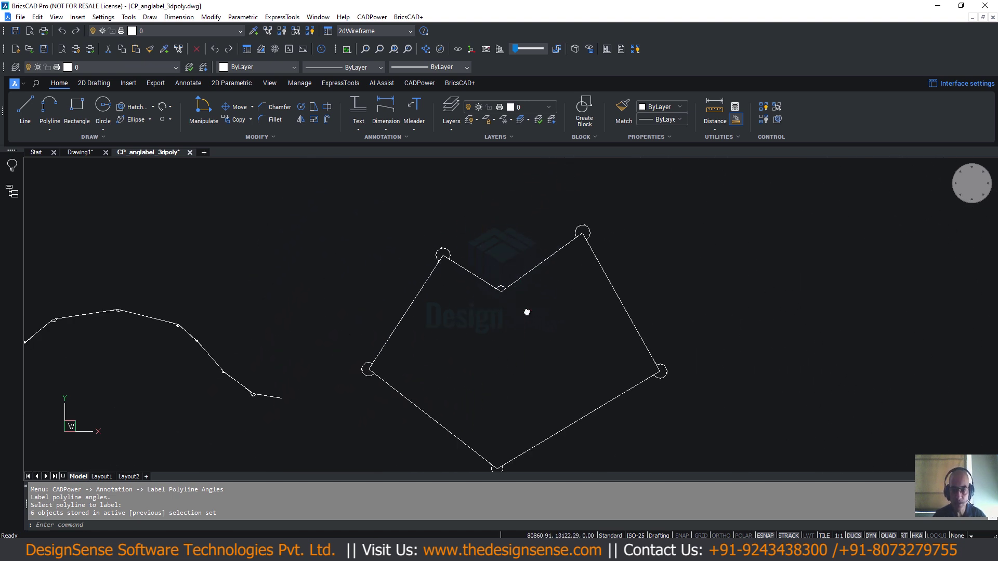
middle_drag(523, 311, 544, 257)
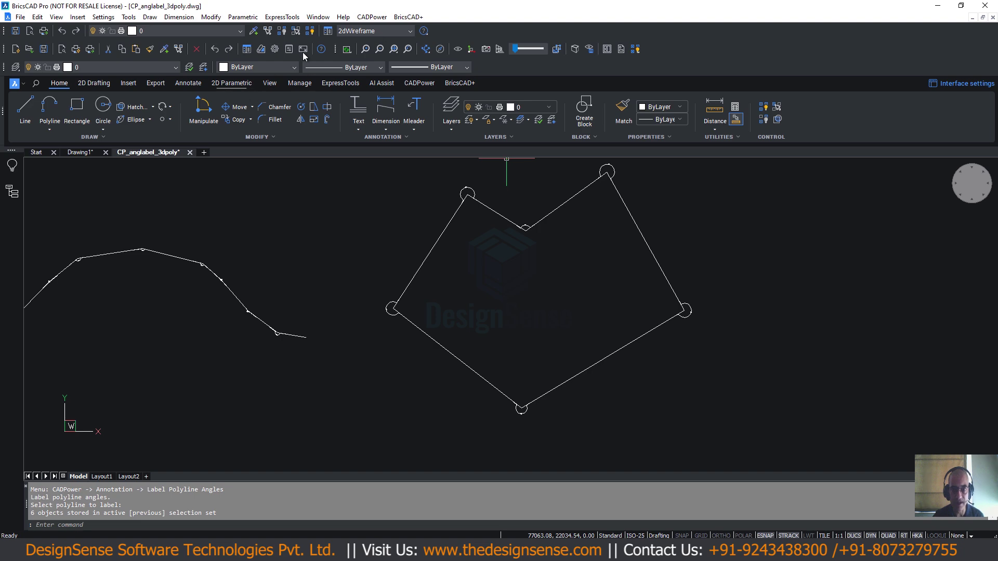
click(383, 17)
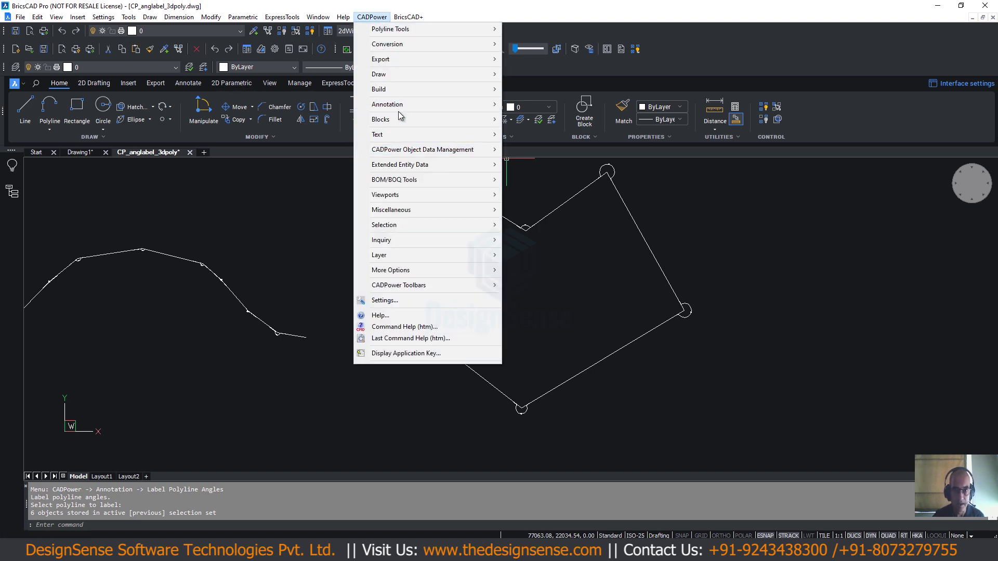
mouse_move(400, 106)
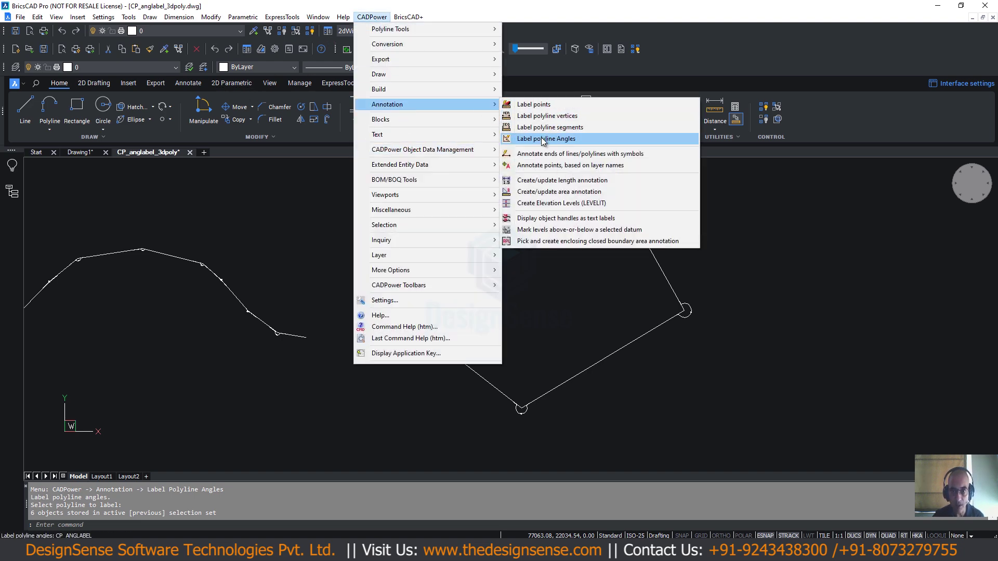
click(544, 139)
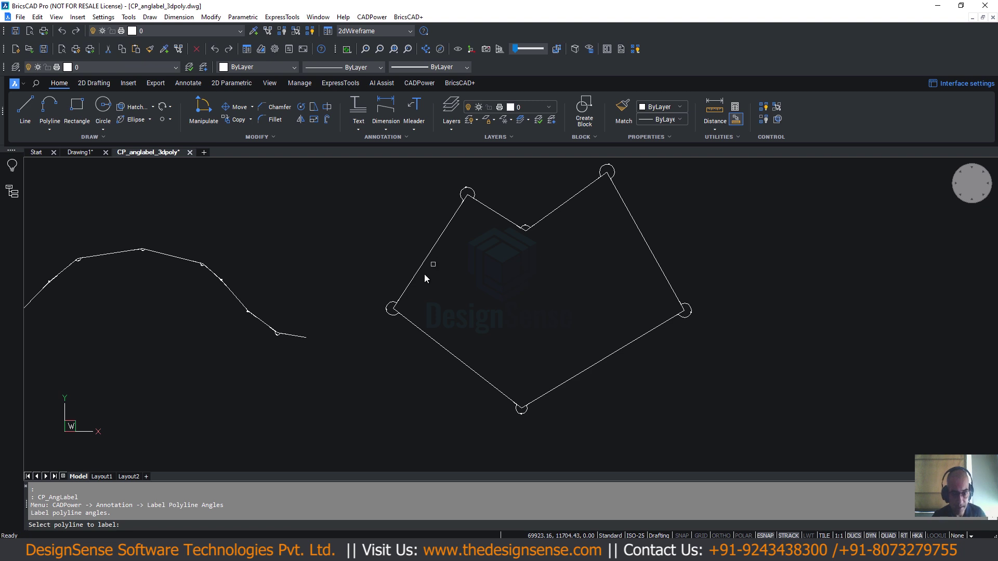
middle_drag(198, 383, 582, 394)
middle_drag(291, 316, 517, 281)
scroll(398, 313, up, 3)
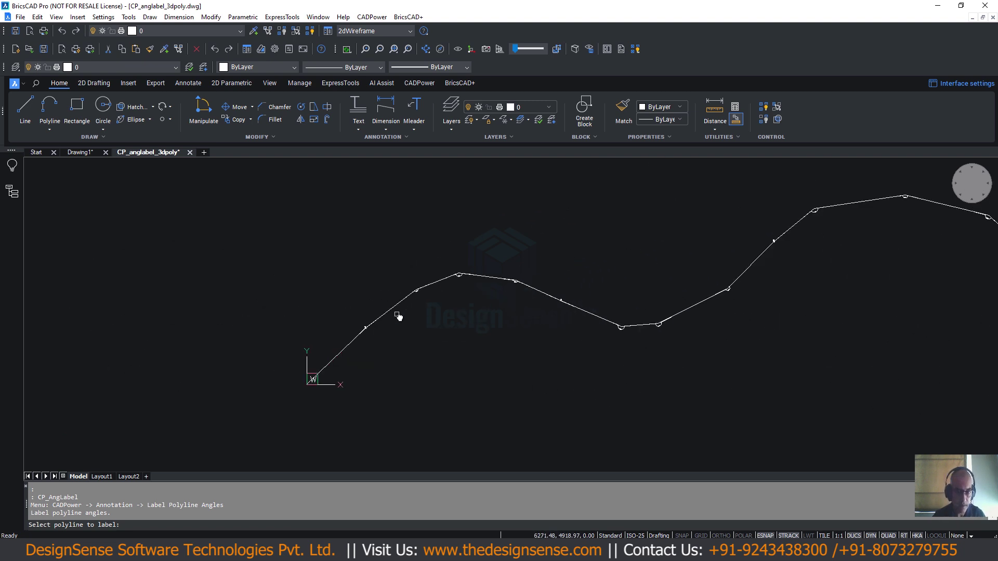
scroll(398, 311, up, 4)
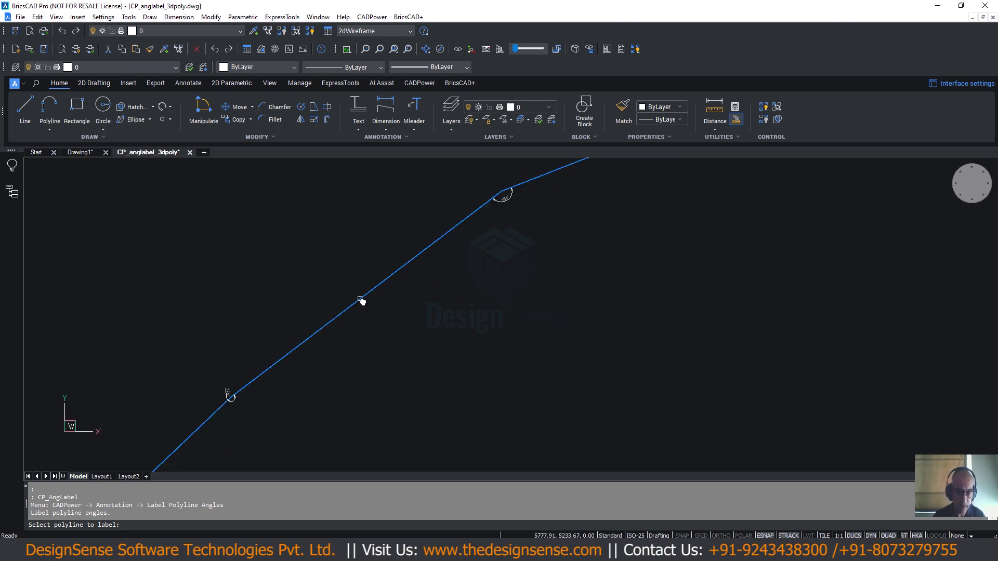
click(361, 300)
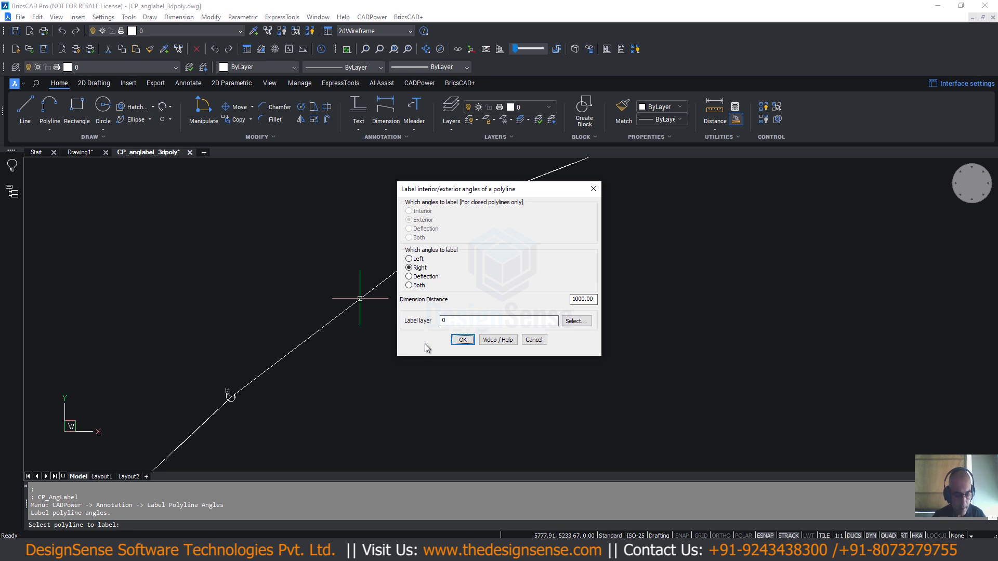
key(Escape)
key(Escape)
Step: Erase all the existing angle labels along the open polyline, keeping the polyline itself
scroll(392, 335, down, 3)
middle_drag(336, 347, 416, 330)
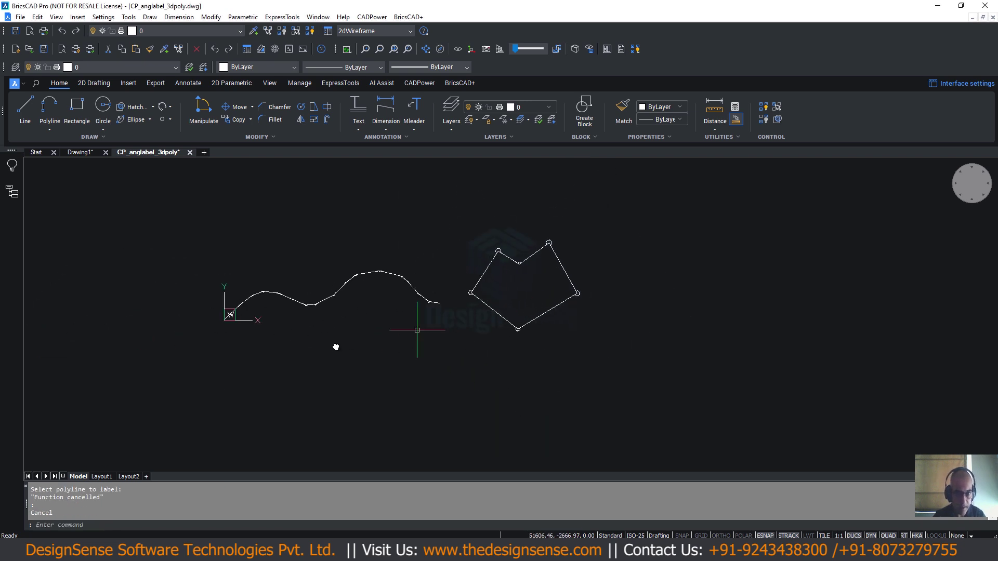
click(216, 350)
key(Delete)
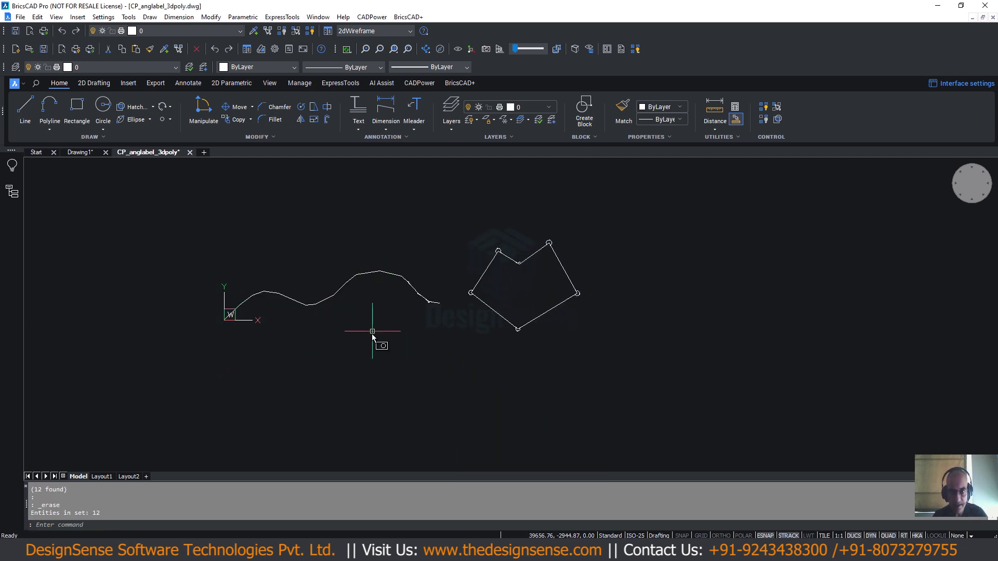
click(371, 338)
click(448, 255)
key(Delete)
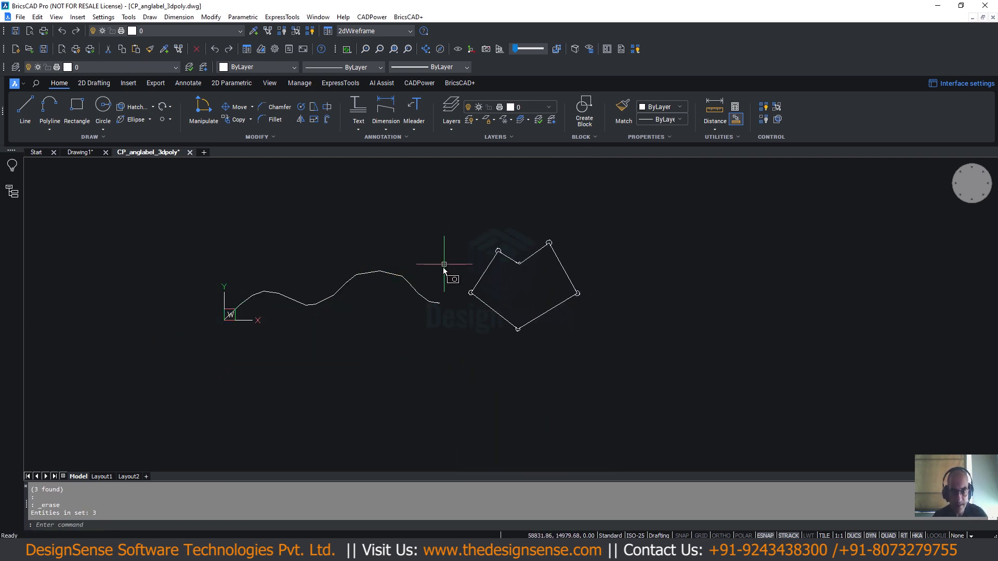
Step: Label the deflection angles of the open polyline with Label Polyline Angles, using dimension distance 200 and label layer 0
click(378, 18)
mouse_move(401, 104)
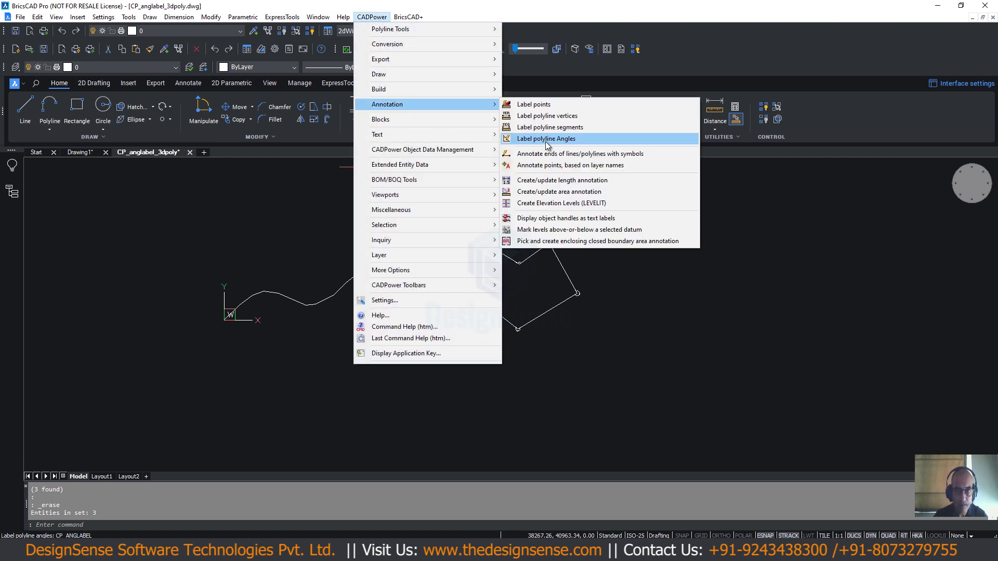
click(547, 140)
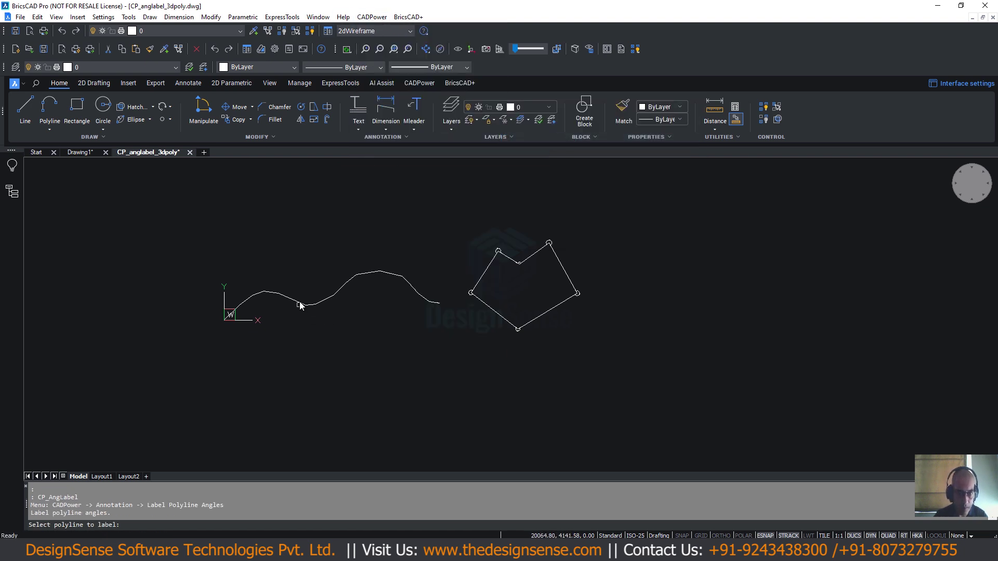
click(299, 304)
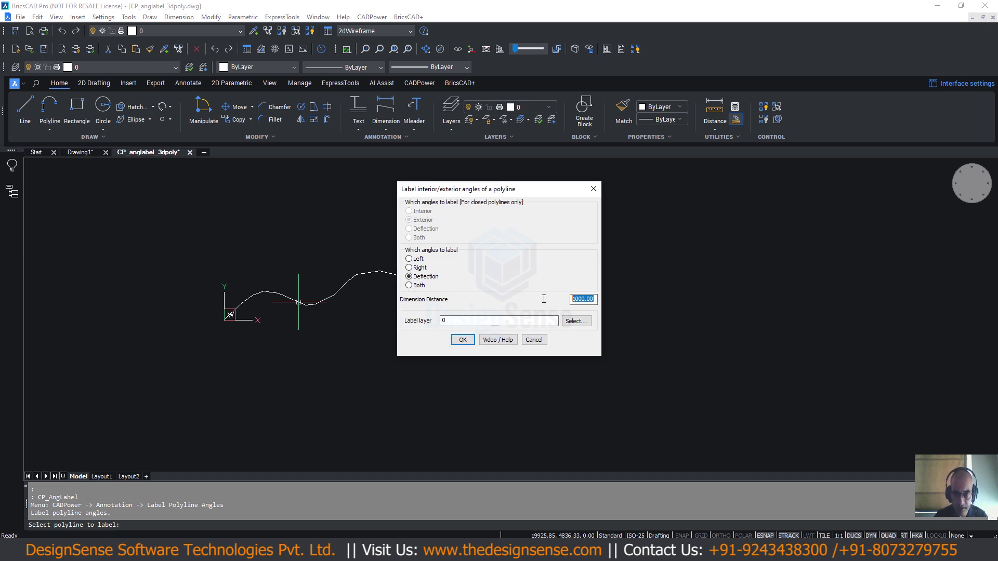
text(200)
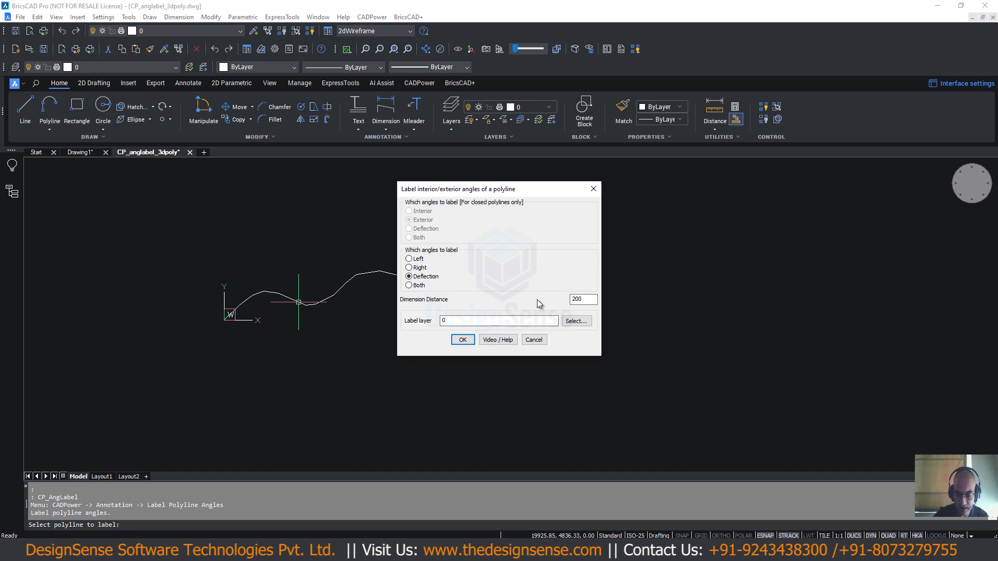
key(Return)
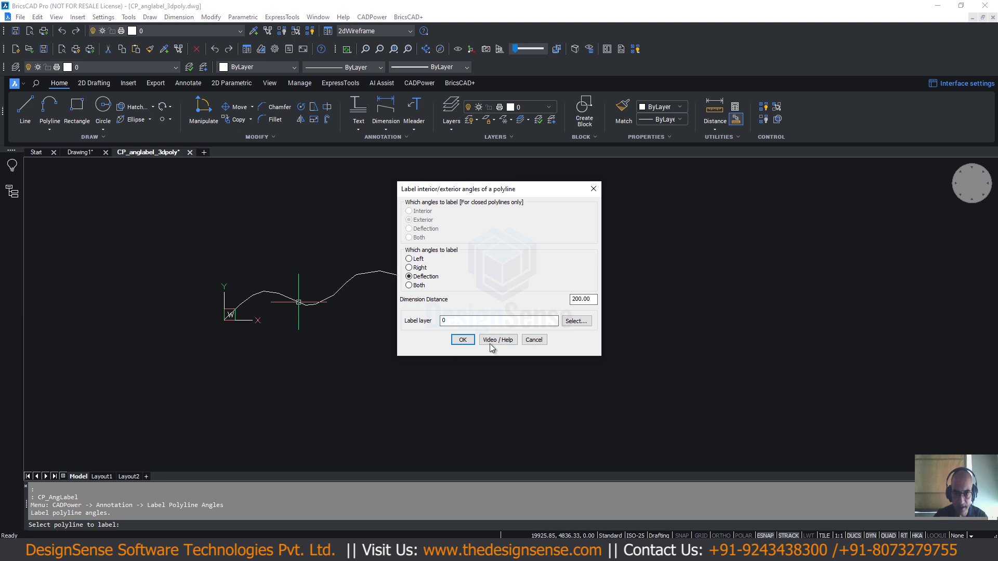
click(462, 340)
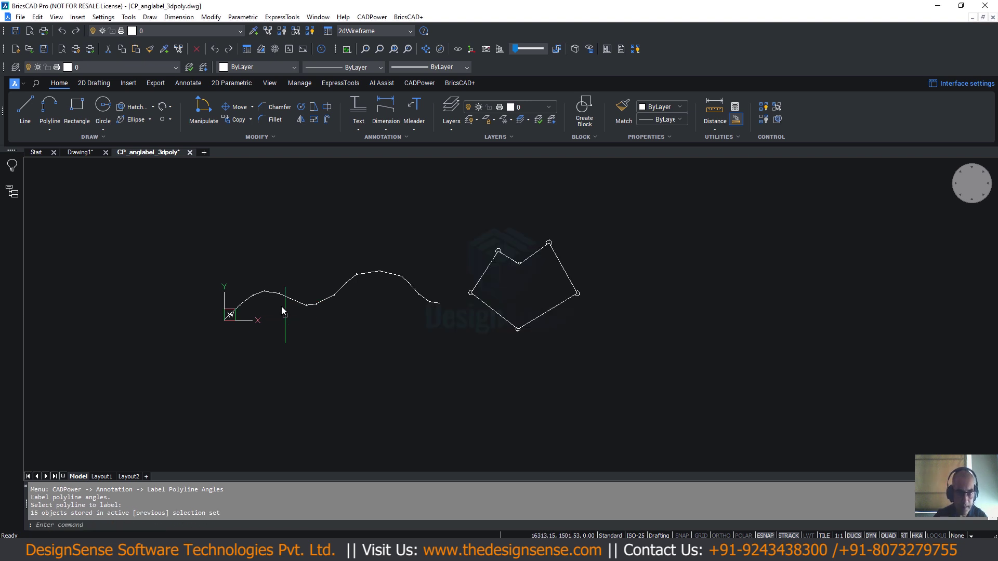
Step: Examine the deflection angle labels at the open polyline's first crest and at the vertex just after it
scroll(262, 297, up, 8)
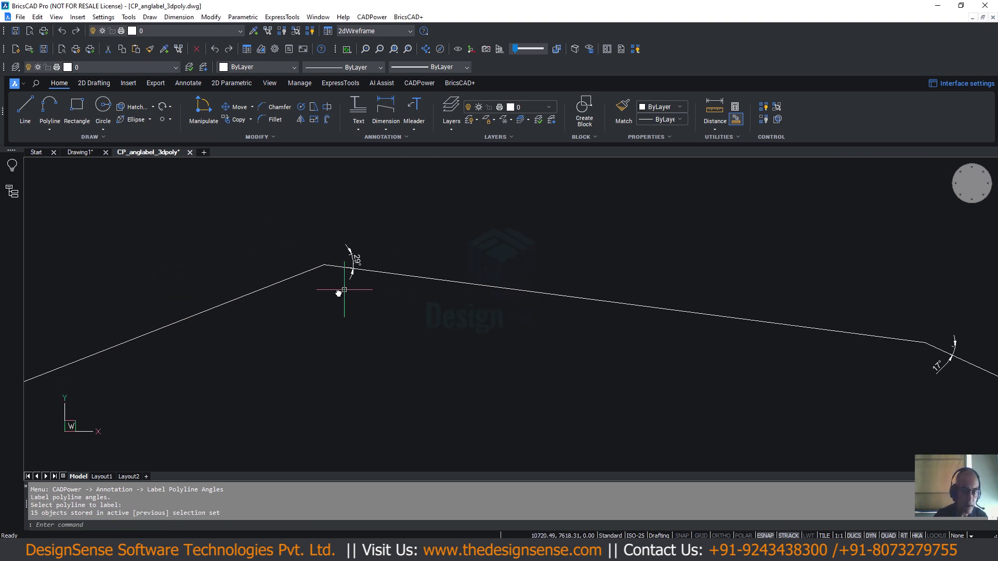
scroll(276, 285, down, 8)
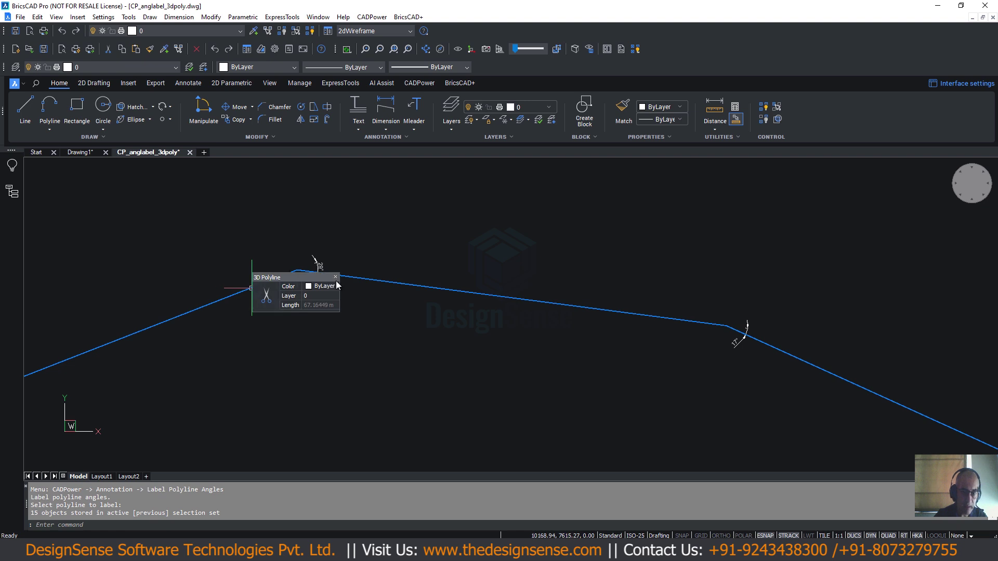
scroll(374, 290, up, 3)
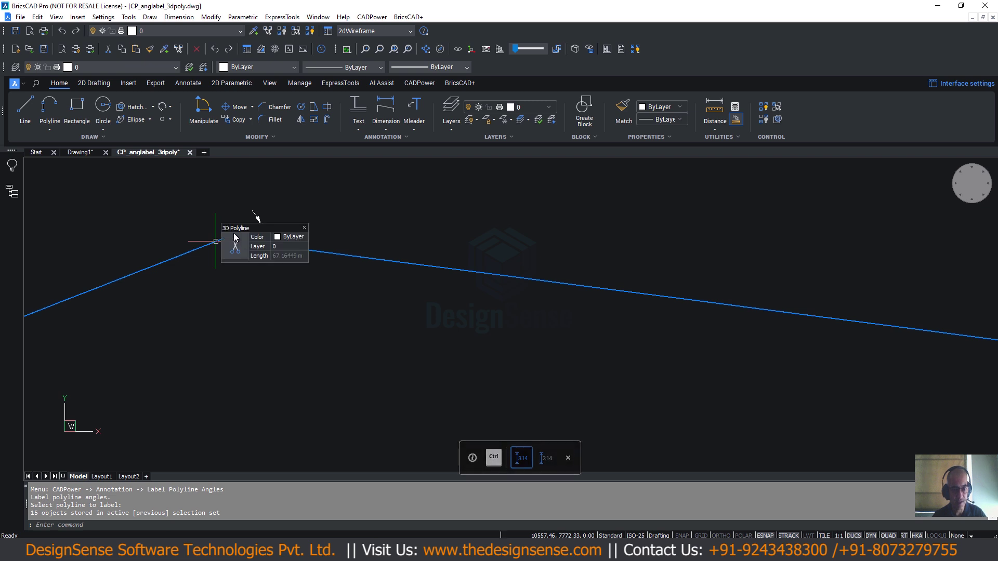
scroll(276, 308, up, 1)
scroll(519, 320, down, 3)
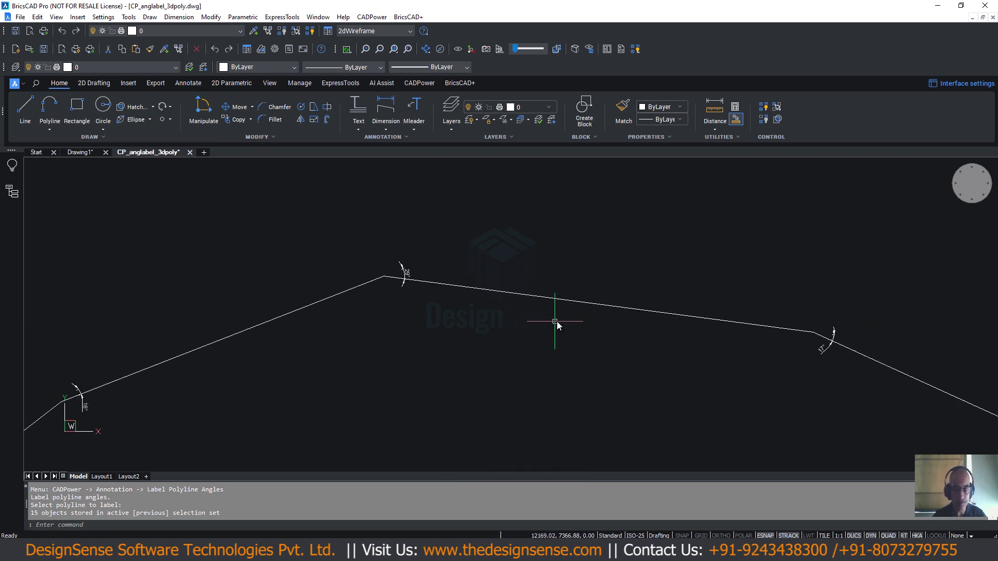
middle_drag(701, 351, 558, 280)
scroll(734, 294, up, 4)
scroll(576, 265, down, 1)
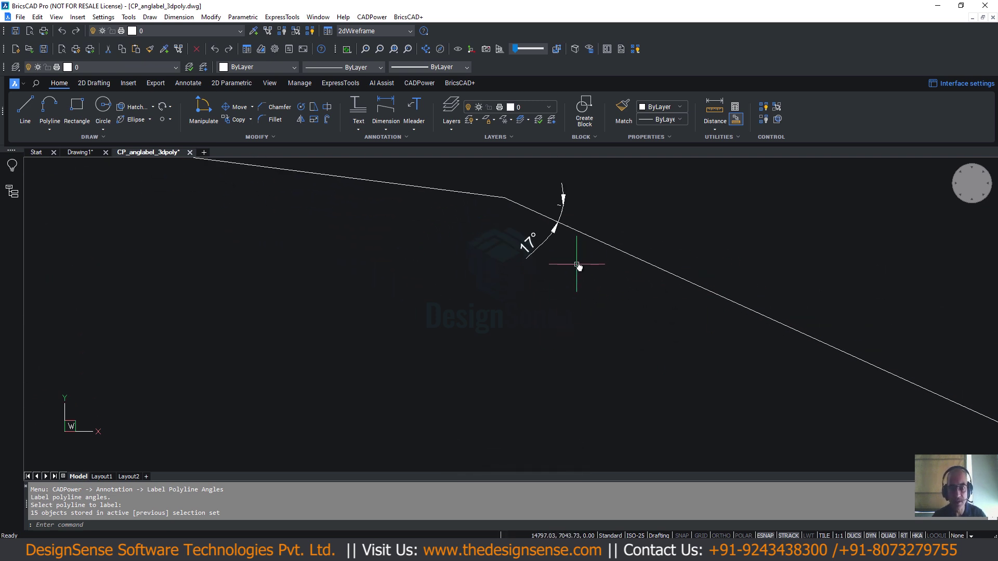
Step: Follow the open polyline down from its first crest to the trough and examine the deflection label at each vertex
middle_drag(714, 307, 485, 193)
scroll(735, 370, down, 4)
middle_drag(788, 371, 478, 196)
scroll(722, 323, up, 4)
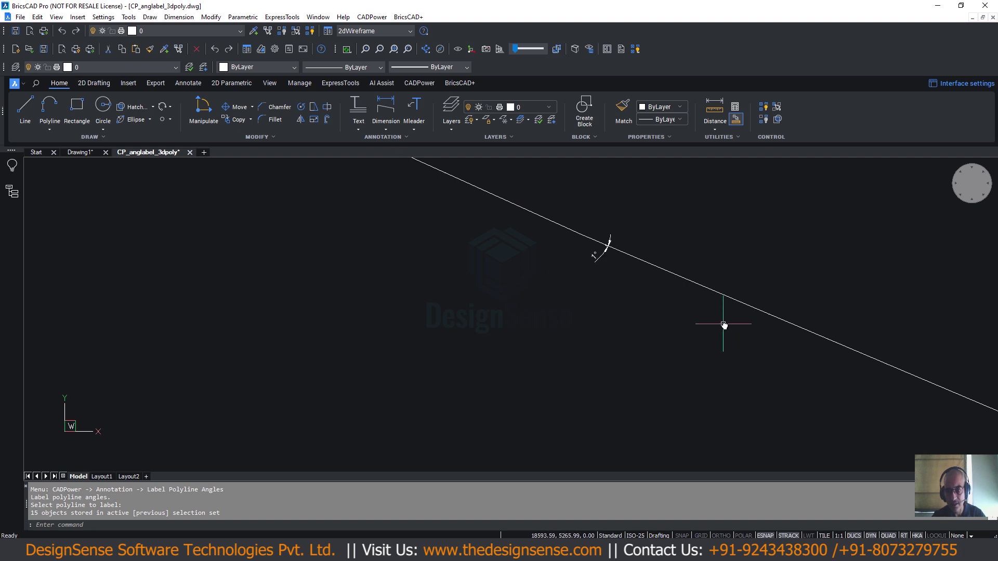
scroll(525, 221, down, 3)
middle_drag(815, 339, 603, 290)
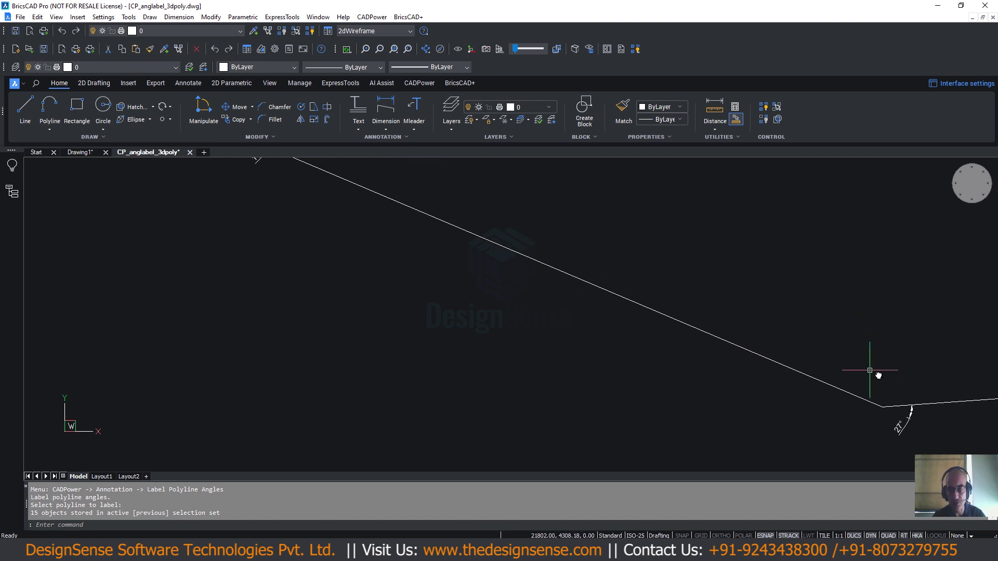
middle_drag(869, 371, 693, 295)
scroll(761, 353, up, 3)
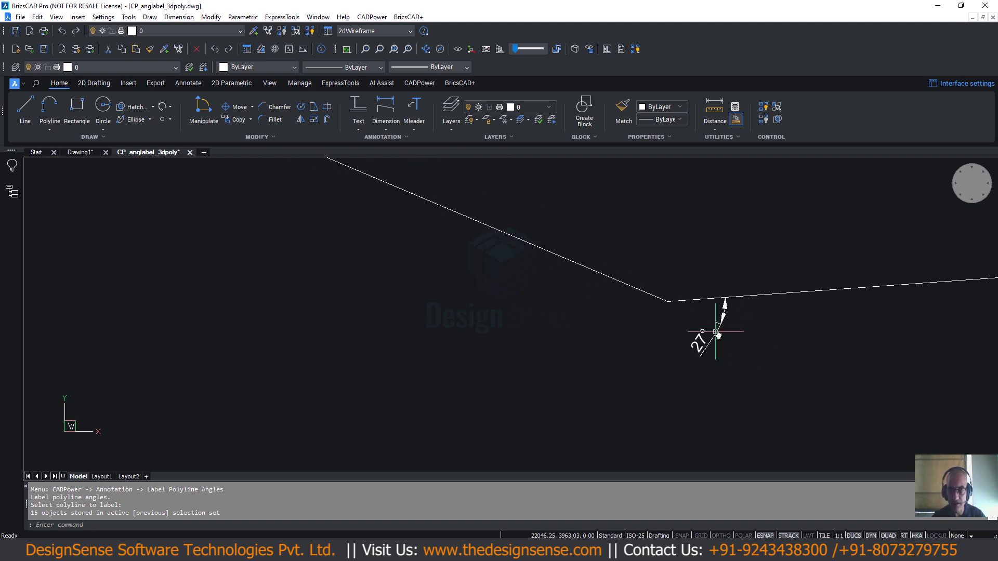
scroll(814, 334, down, 5)
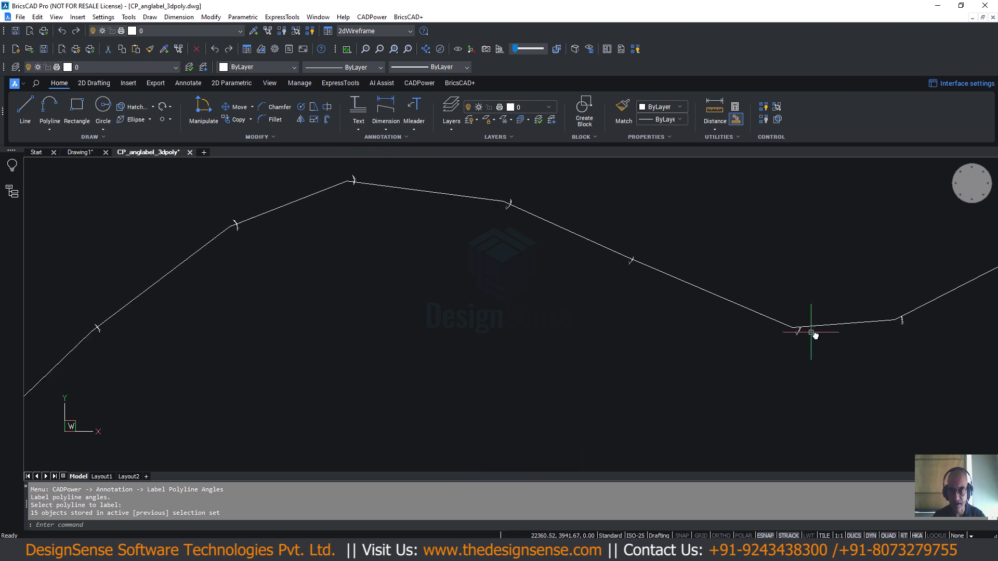
Step: Review the whole labelled open polyline and the closed polyline beside it
middle_drag(812, 337, 710, 353)
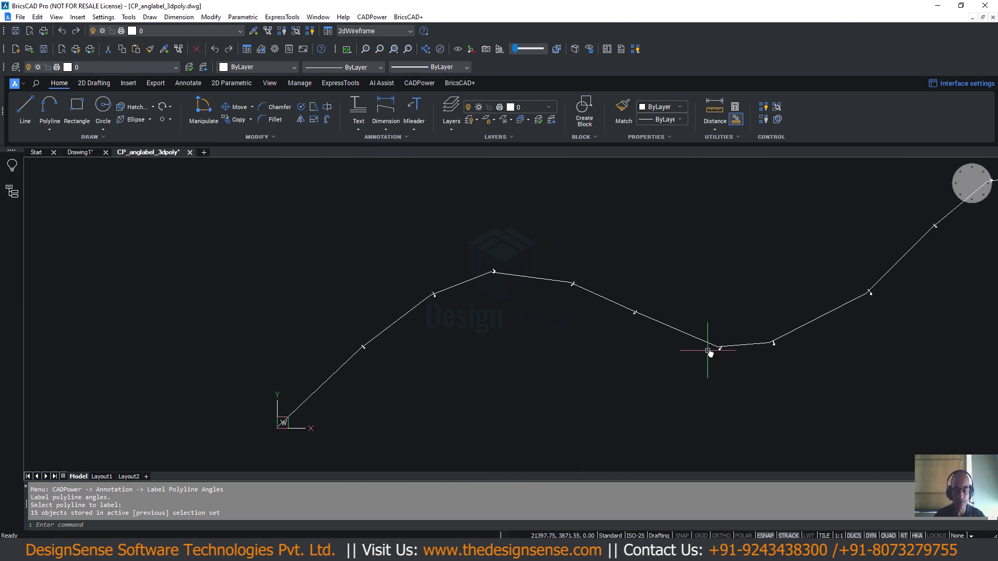
scroll(710, 353, down, 4)
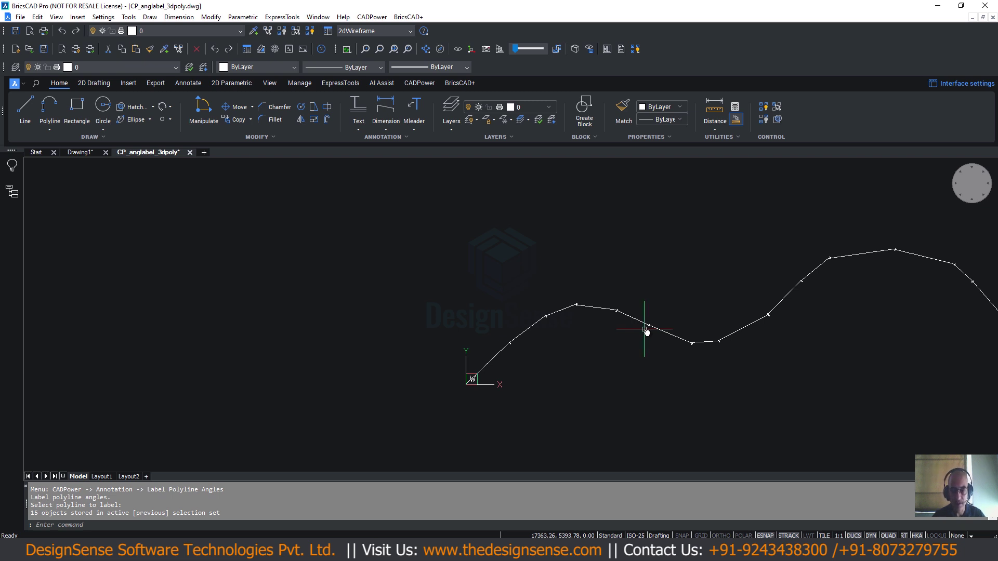
scroll(644, 329, down, 2)
mouse_move(647, 328)
middle_down()
mouse_move(632, 296)
mouse_move(477, 267)
middle_up()
mouse_move(734, 279)
middle_down()
mouse_move(505, 285)
mouse_move(410, 313)
middle_up()
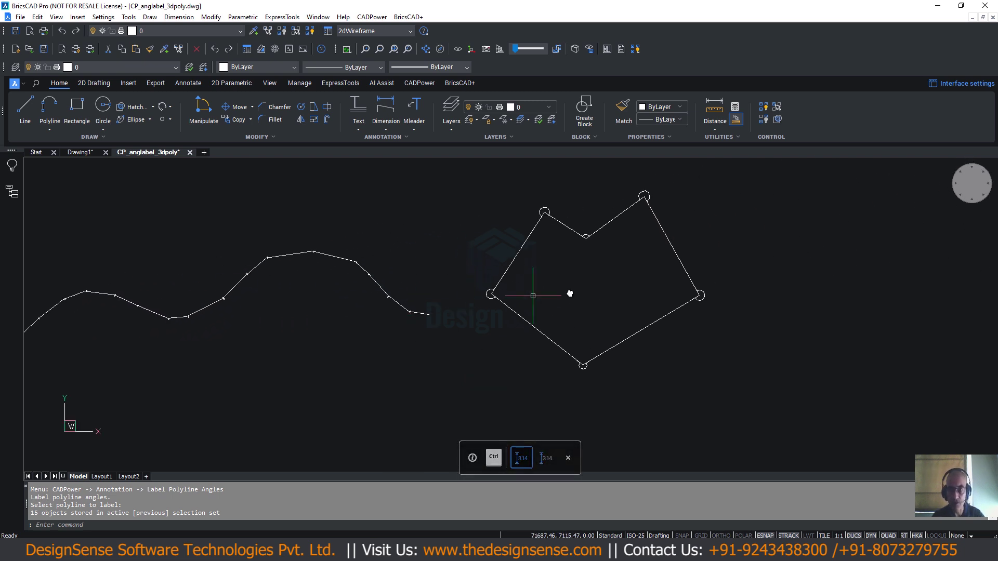
scroll(609, 273, up, 3)
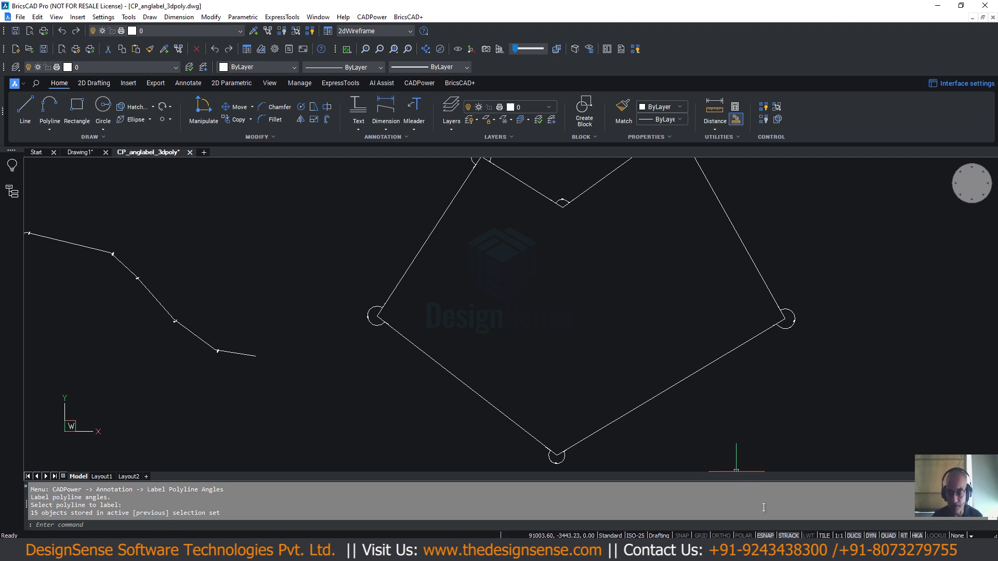
Step: Switch to the CP_anglabel_3dpoly.dwg drawing open in ZWCAD and show the whole open polyline
mouse_move(810, 552)
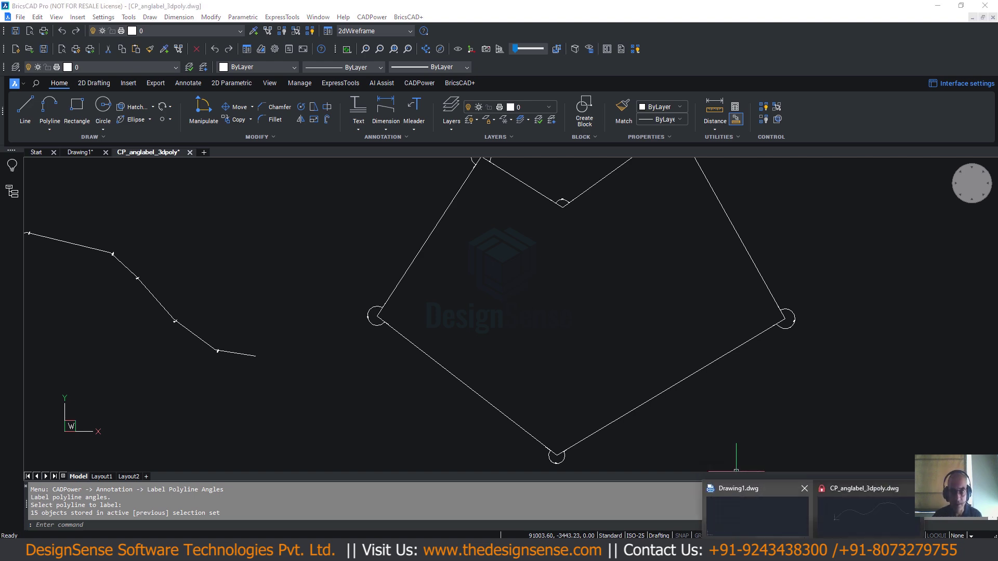
click(844, 522)
scroll(381, 223, down, 2)
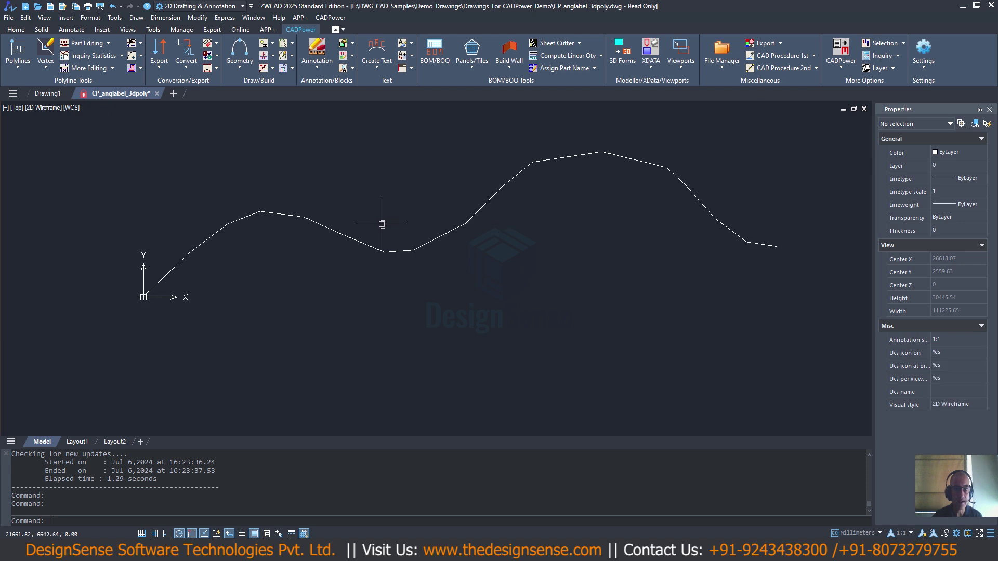
Step: Look through CADPower's annotation commands in ZWCAD for Label Polyline Angles, and cancel the stray selection window
click(339, 19)
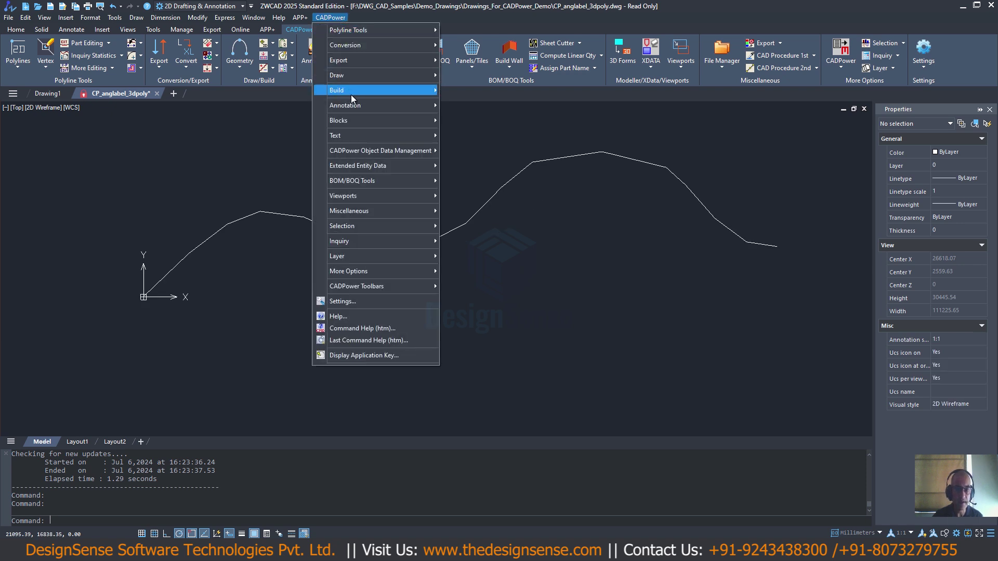
mouse_move(345, 106)
click(295, 114)
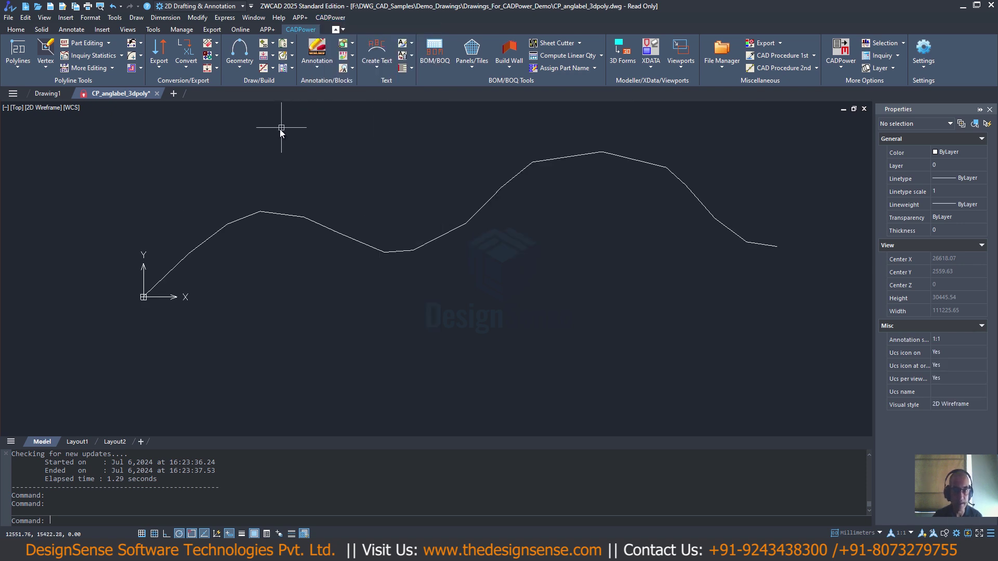
click(278, 131)
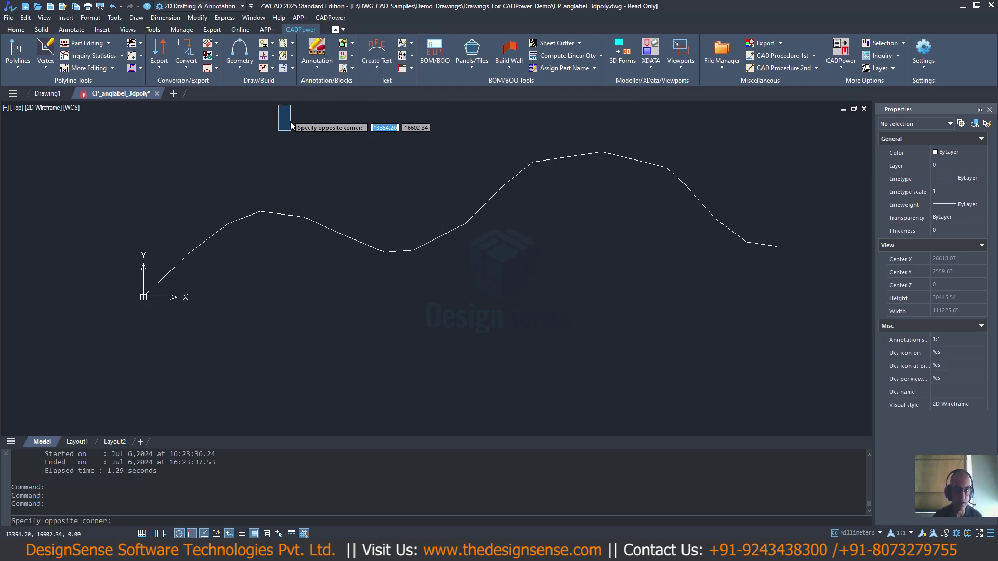
click(332, 18)
click(307, 30)
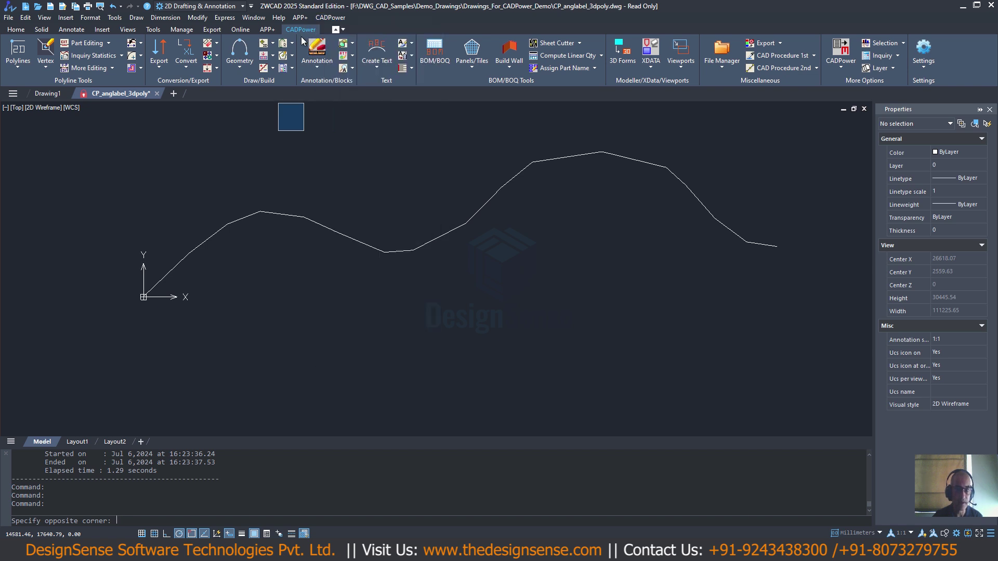
click(320, 67)
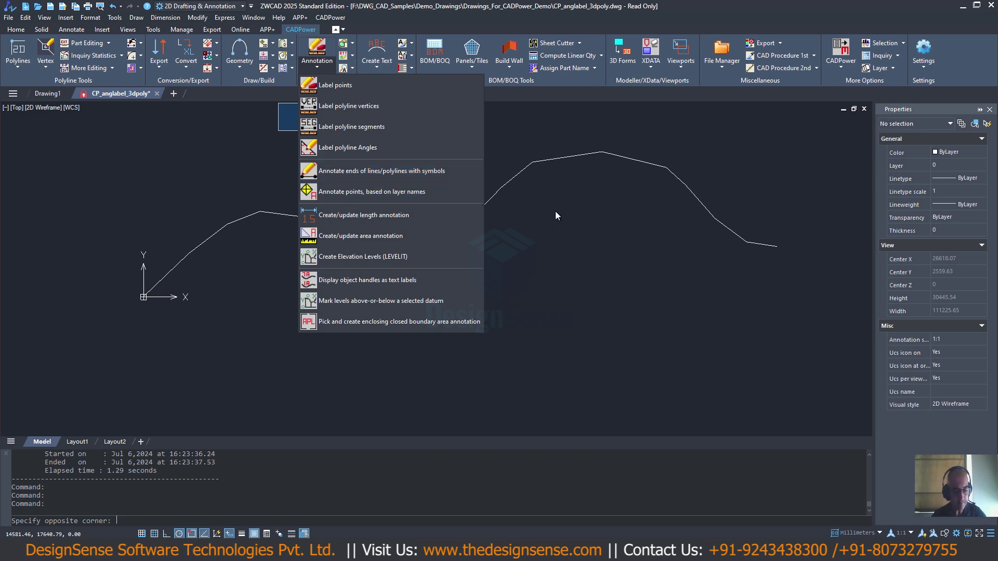
key(Escape)
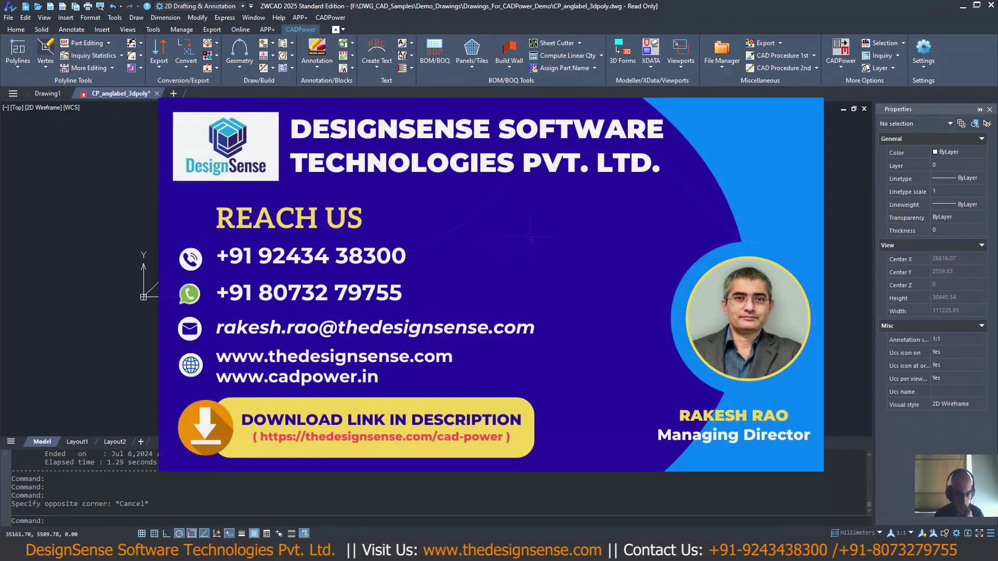